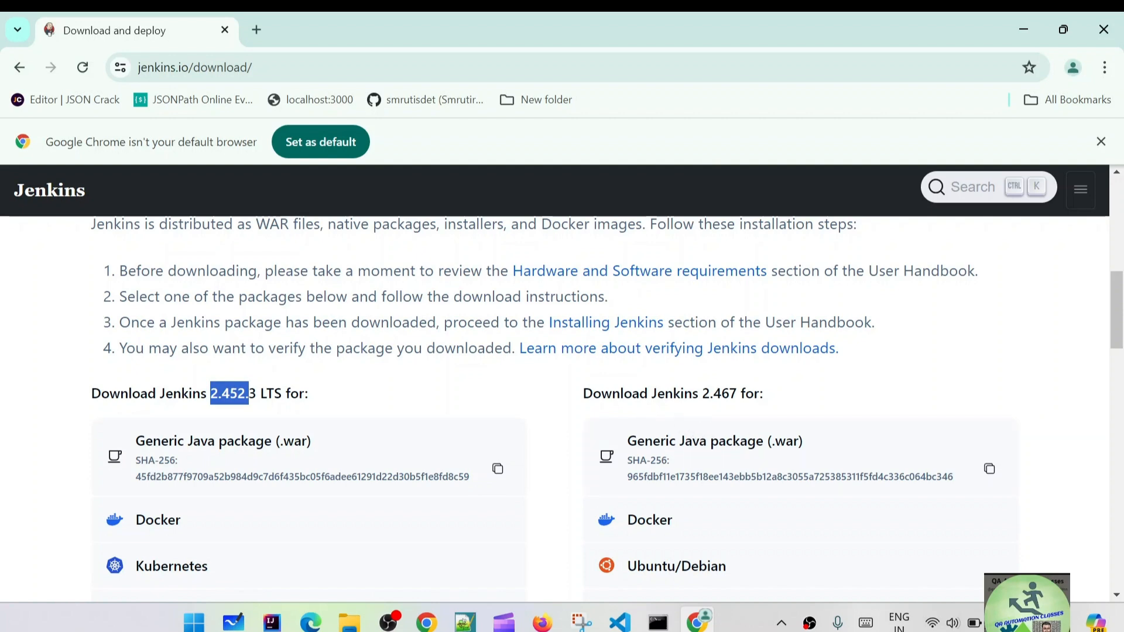
scroll(501, 495, down, 4)
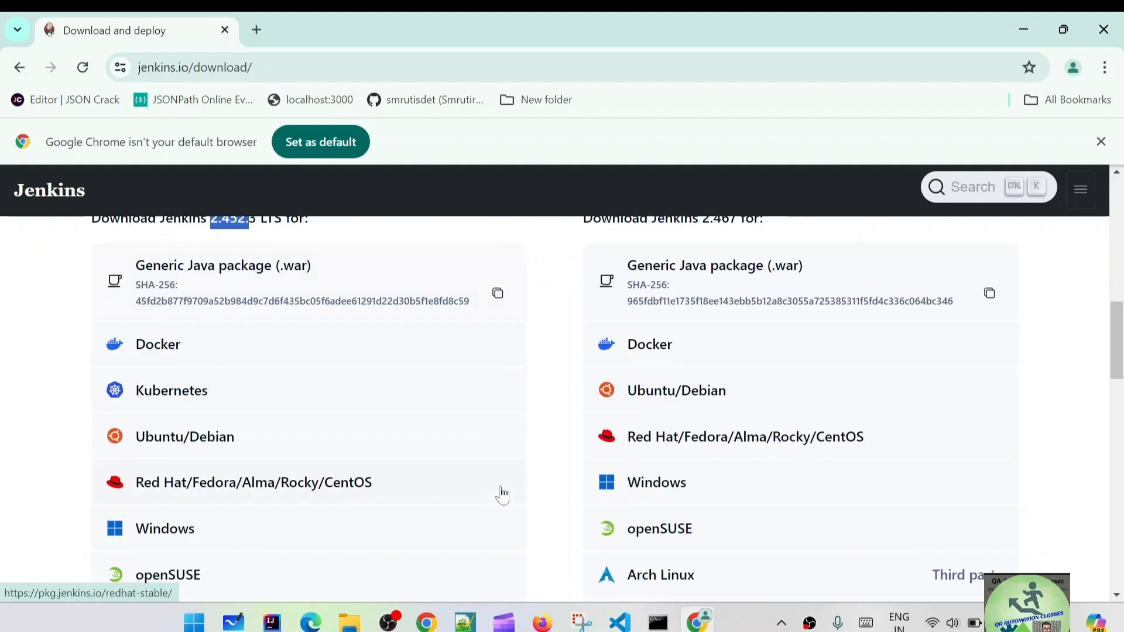
scroll(502, 495, down, 7)
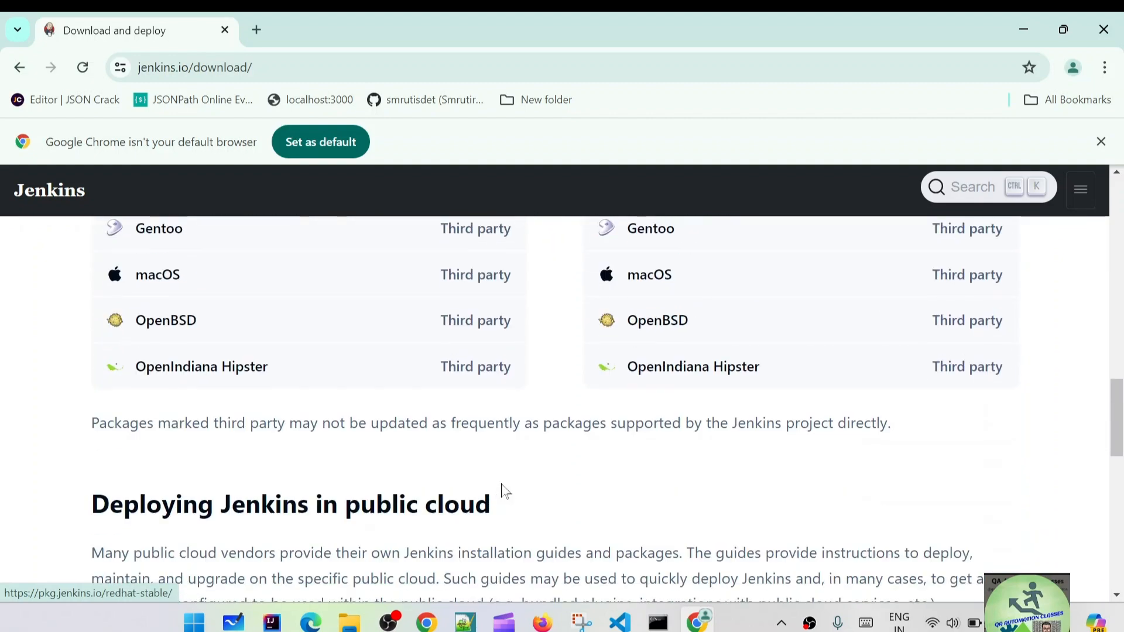
scroll(504, 494, down, 11)
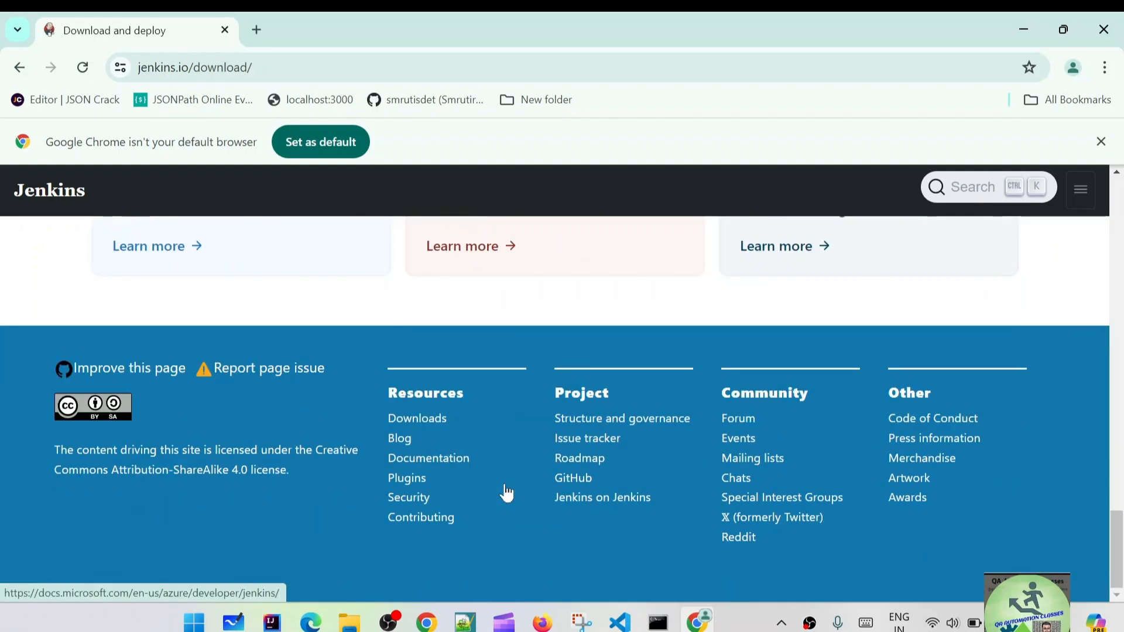
scroll(506, 493, up, 14)
scroll(506, 494, up, 5)
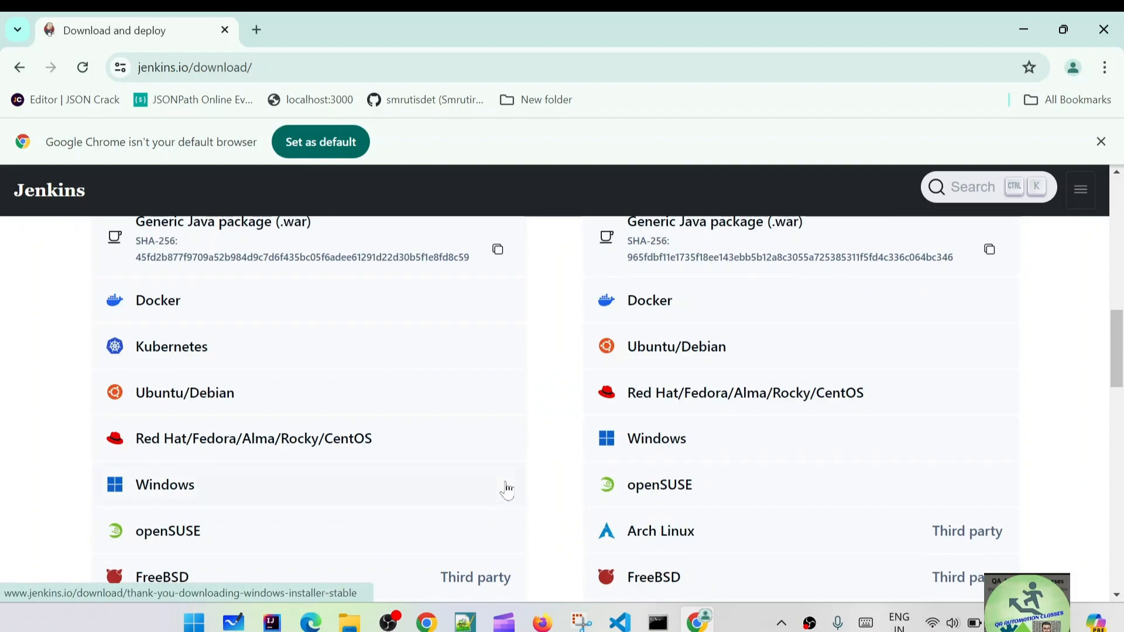
scroll(485, 457, up, 2)
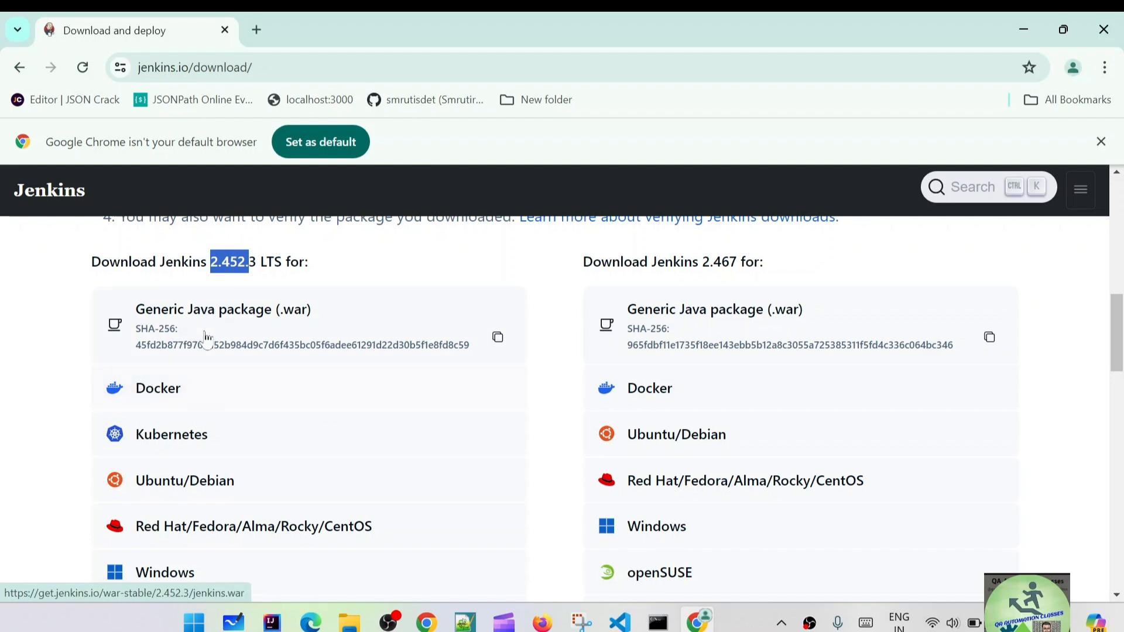
click(338, 266)
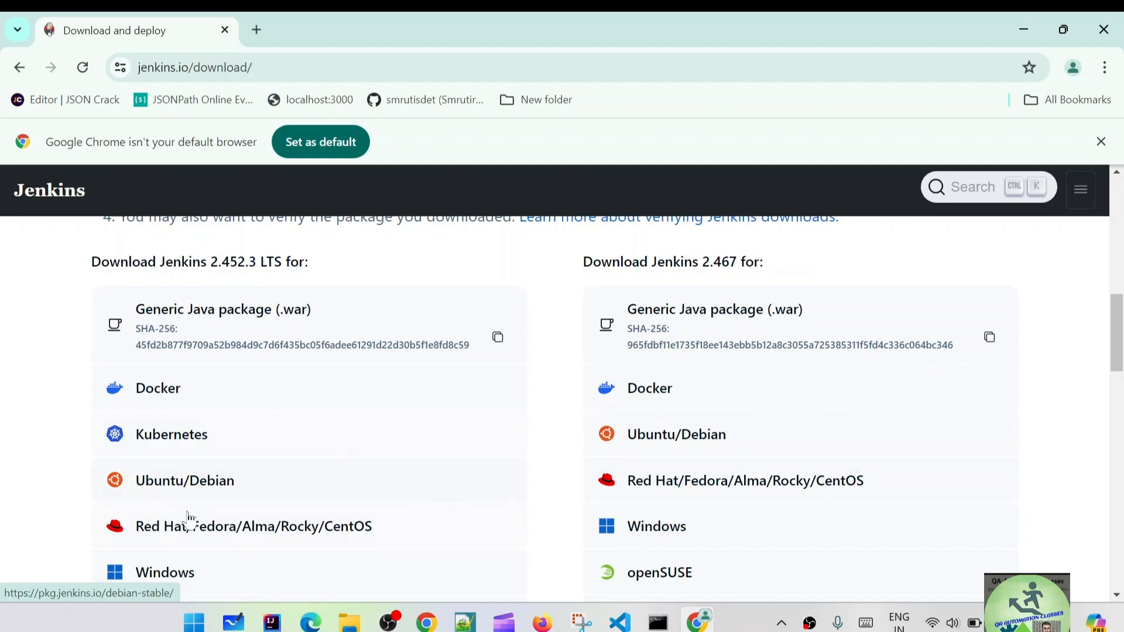
scroll(223, 538, down, 1)
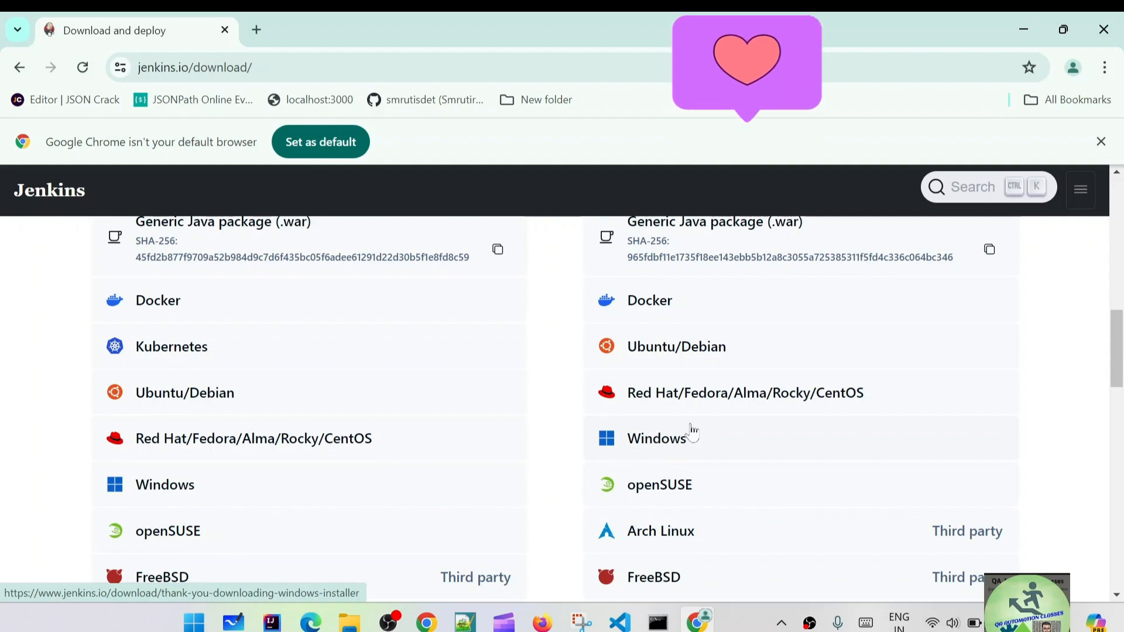
scroll(492, 425, down, 2)
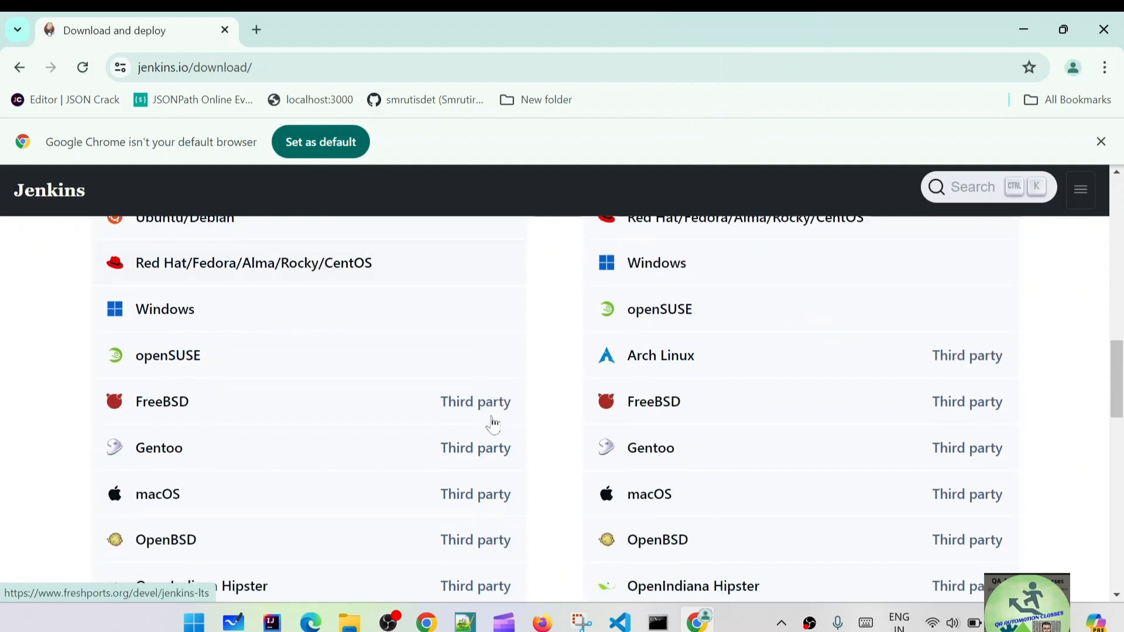
scroll(492, 423, down, 3)
scroll(492, 422, down, 3)
scroll(492, 423, up, 1)
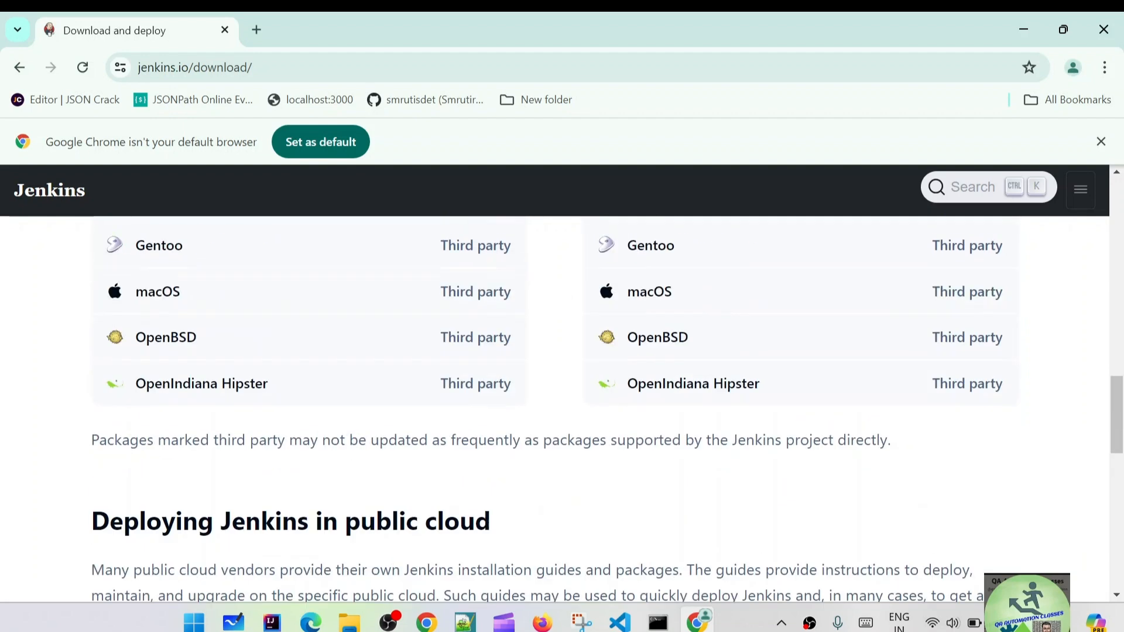
scroll(863, 442, up, 5)
Start downloading the Jenkins 2.467 Windows installer jenkins.msi, then go back to the download page.
click(655, 360)
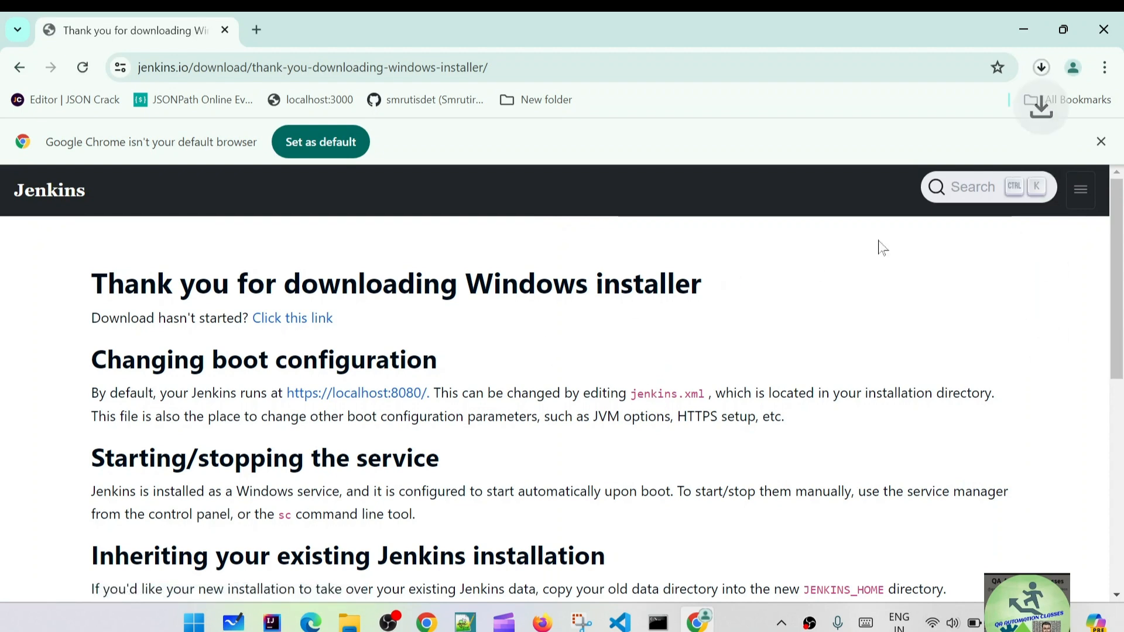
click(1041, 69)
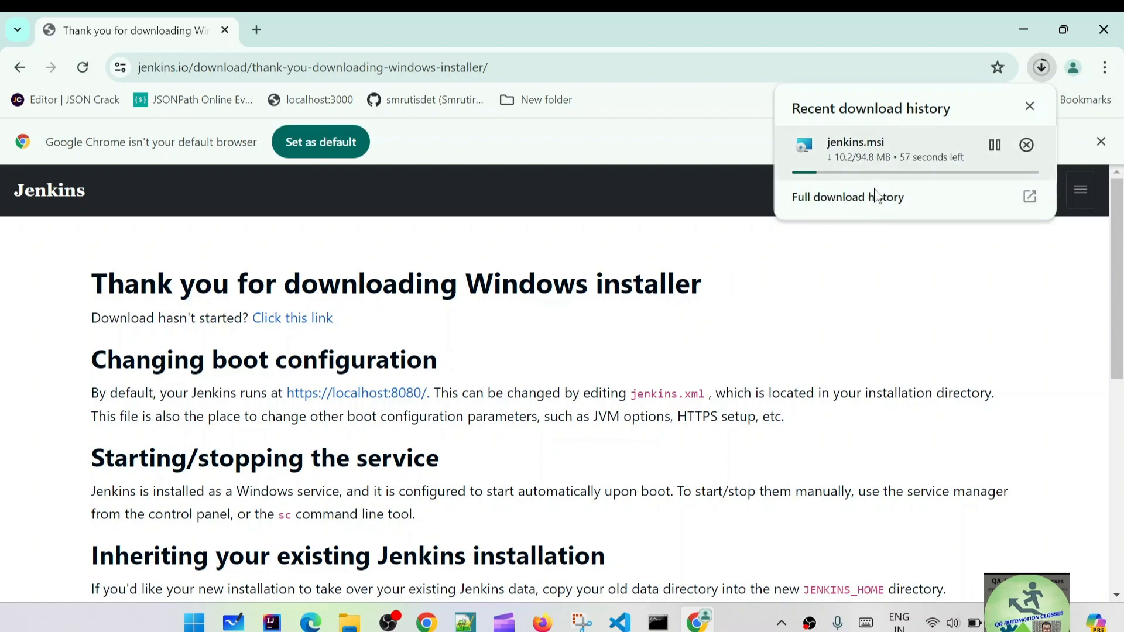
click(807, 306)
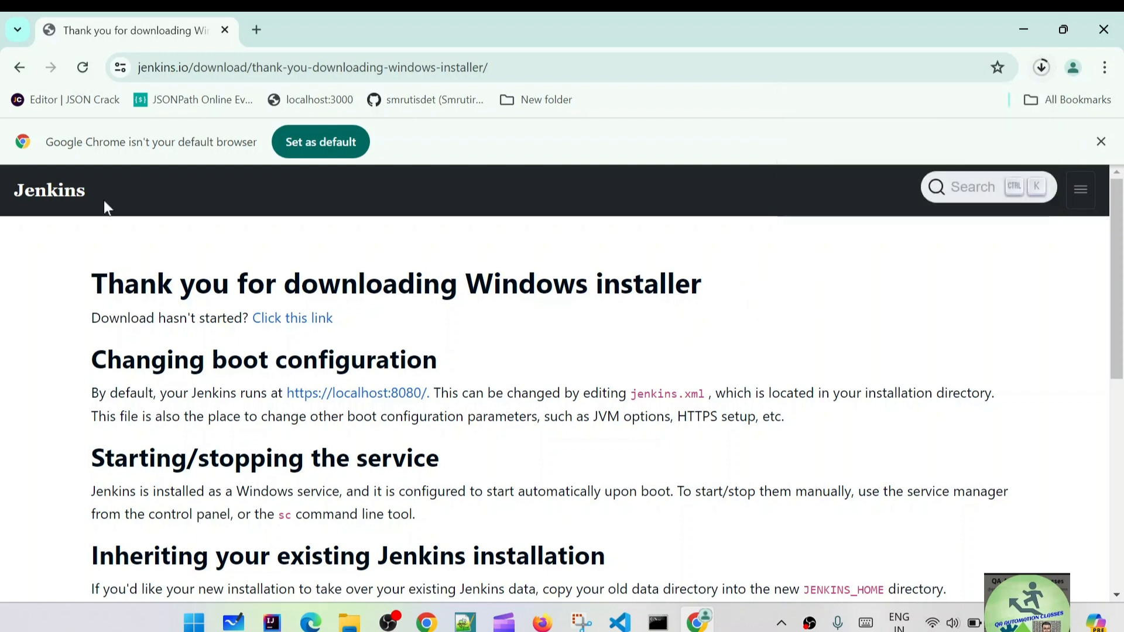
click(20, 68)
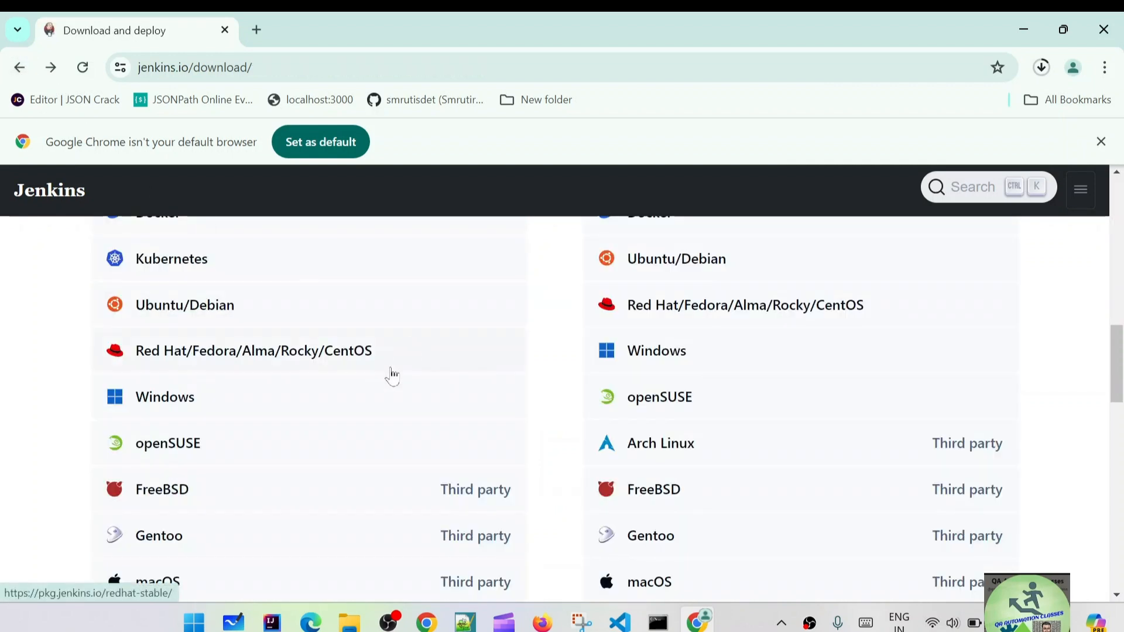
Check the recent downloads list to confirm jenkins.msi (94.8 MB) shows Done.
scroll(389, 371, up, 3)
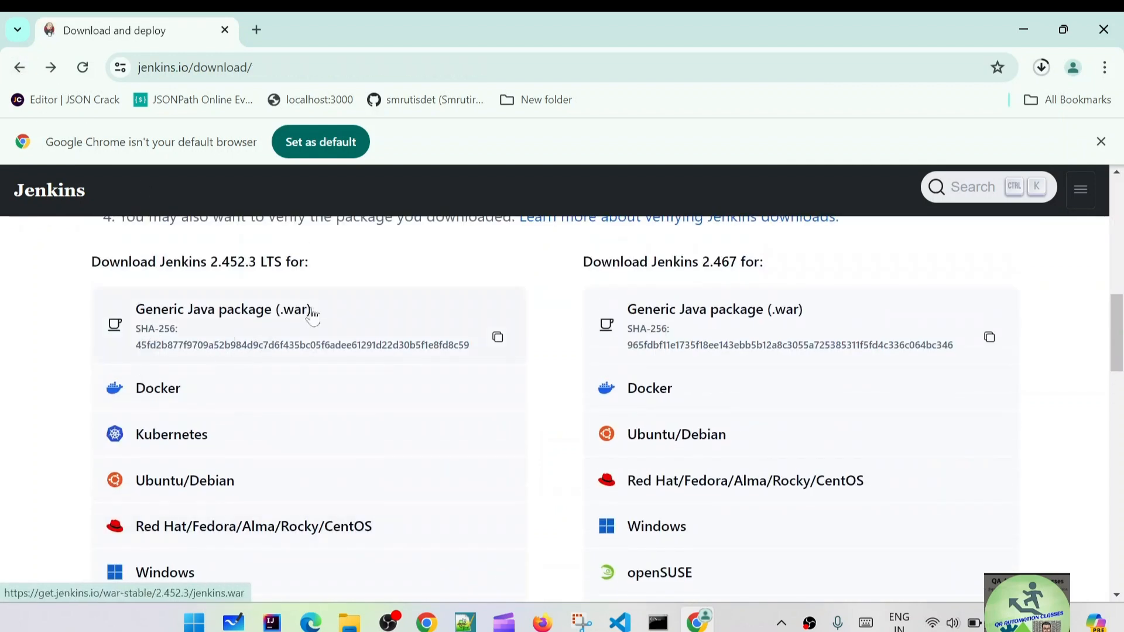
scroll(332, 365, up, 1)
scroll(332, 365, up, 2)
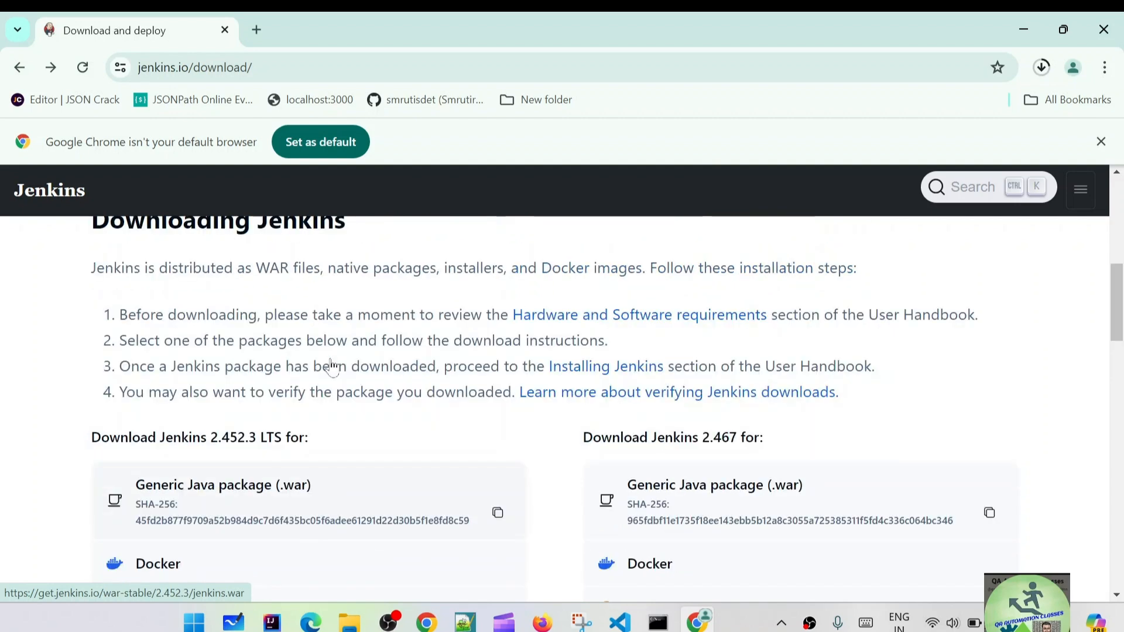
scroll(332, 367, down, 3)
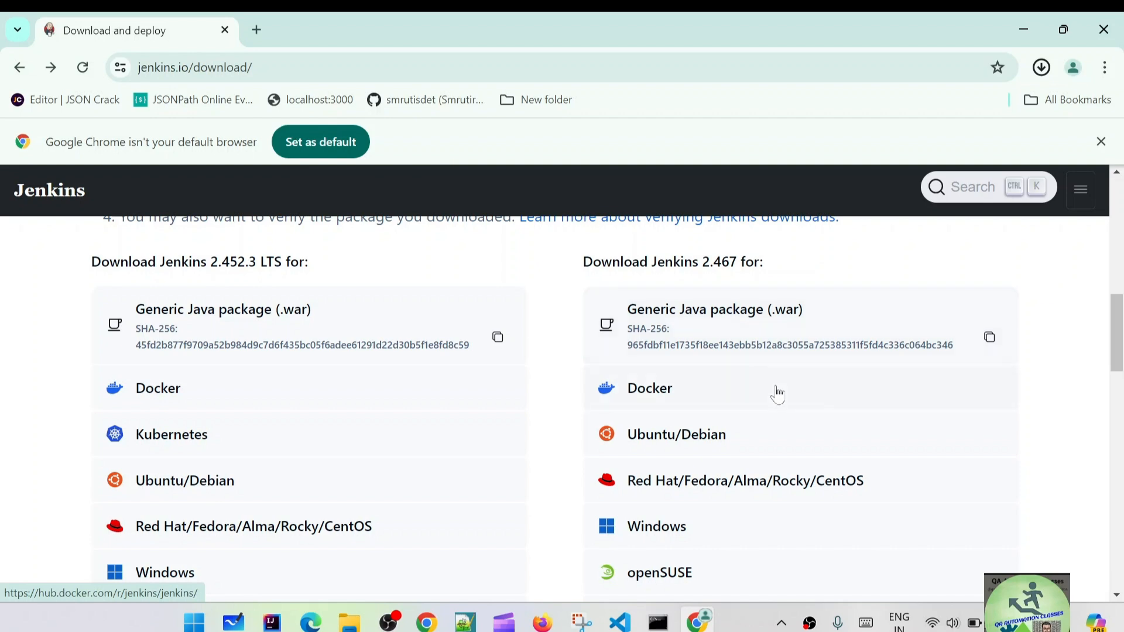
scroll(778, 396, down, 3)
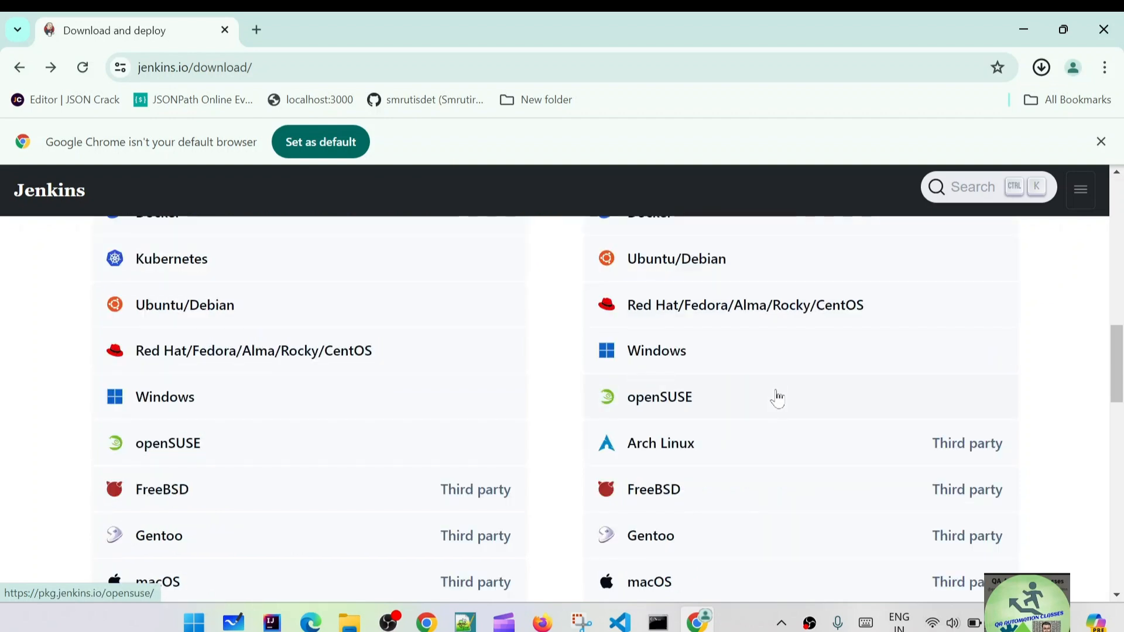
scroll(775, 396, up, 5)
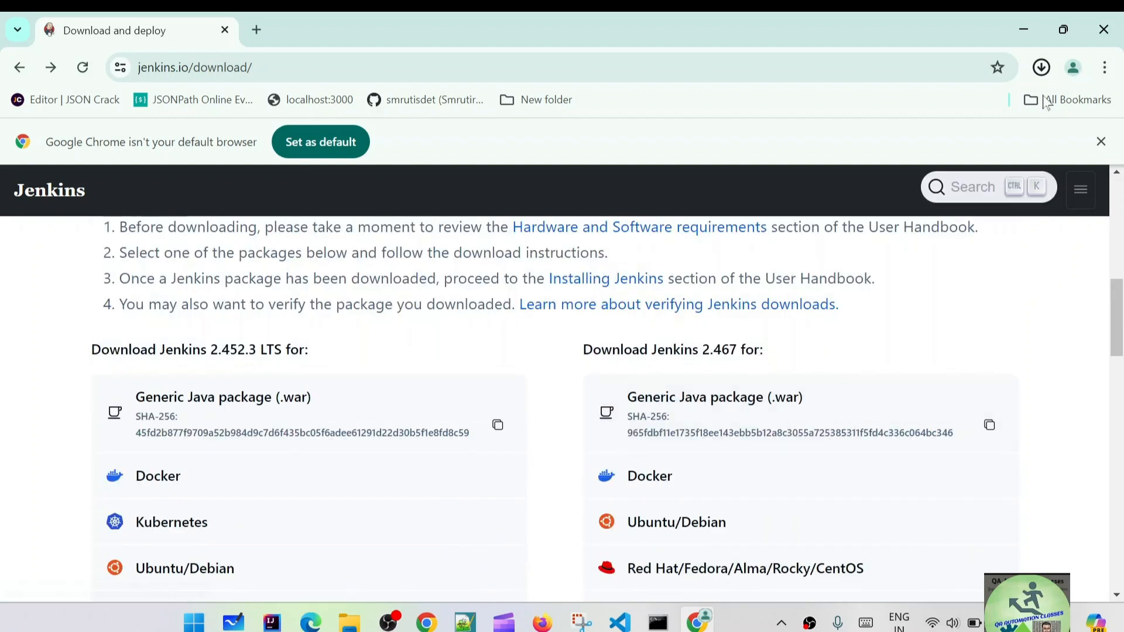
click(1041, 67)
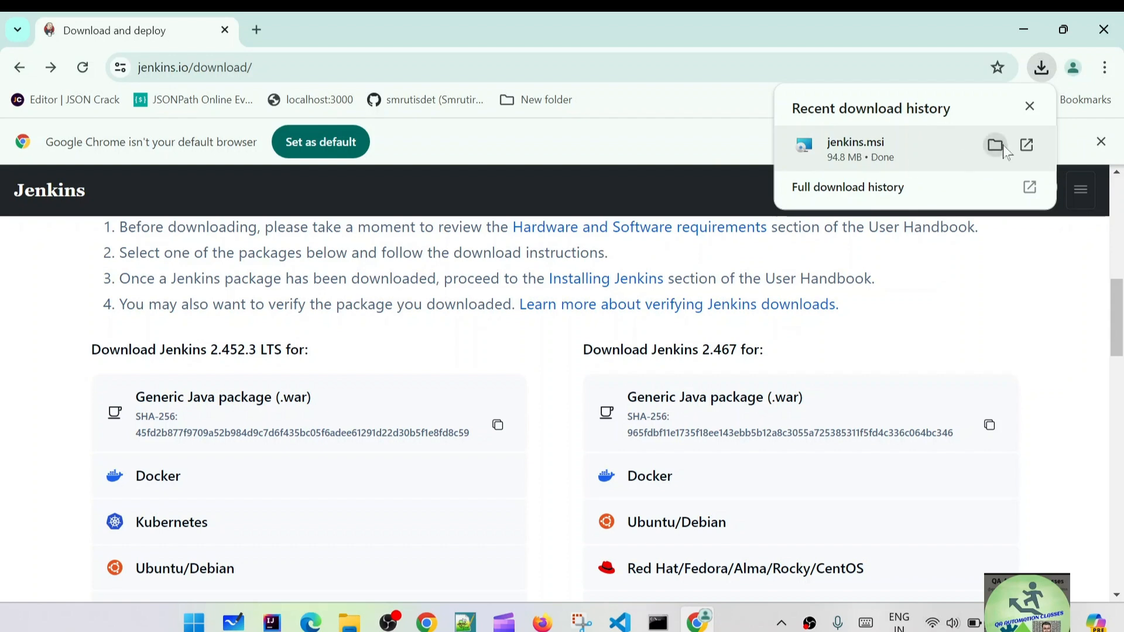
Launch jenkins.msi and keep the default C:\Program Files\Jenkins\ install folder, reaching Service Logon Credentials.
click(1027, 145)
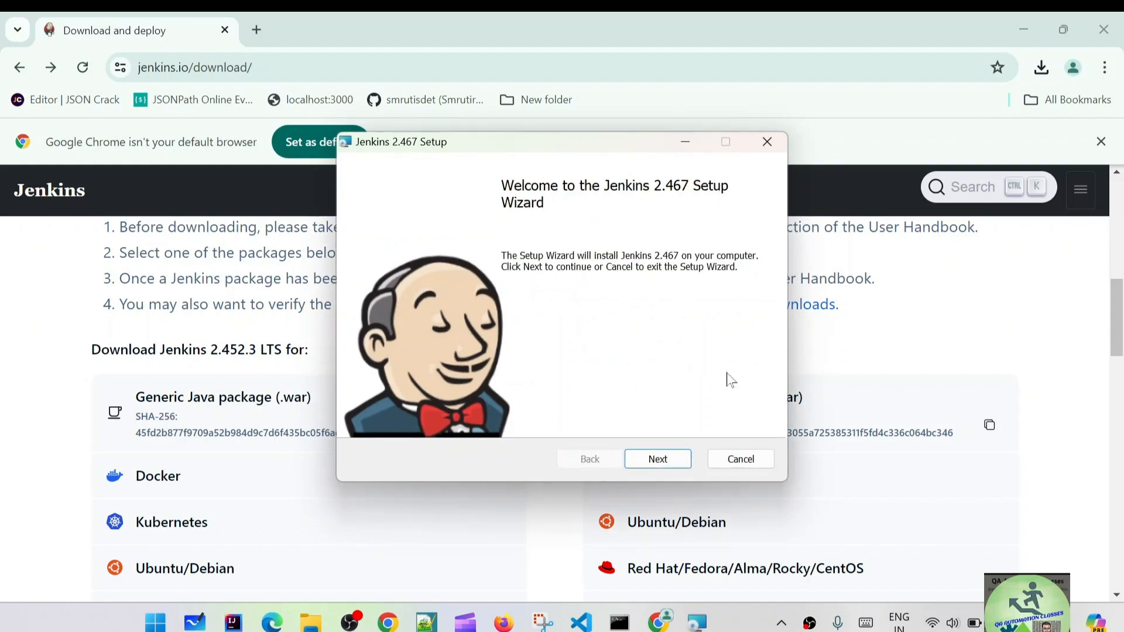
click(661, 458)
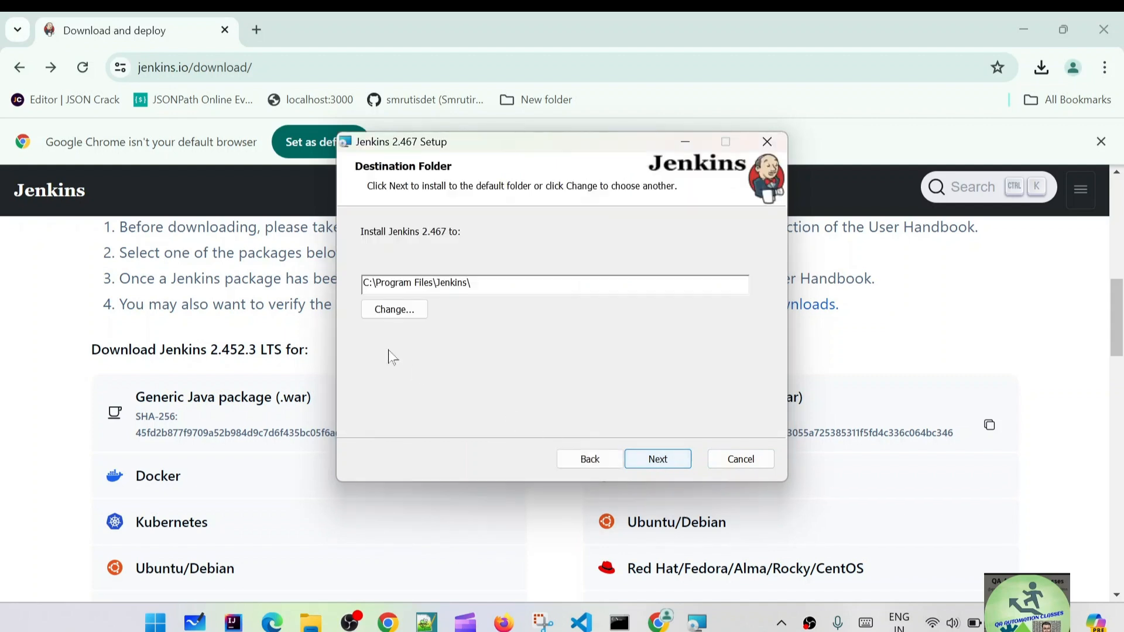
drag(471, 284, 362, 284)
click(475, 283)
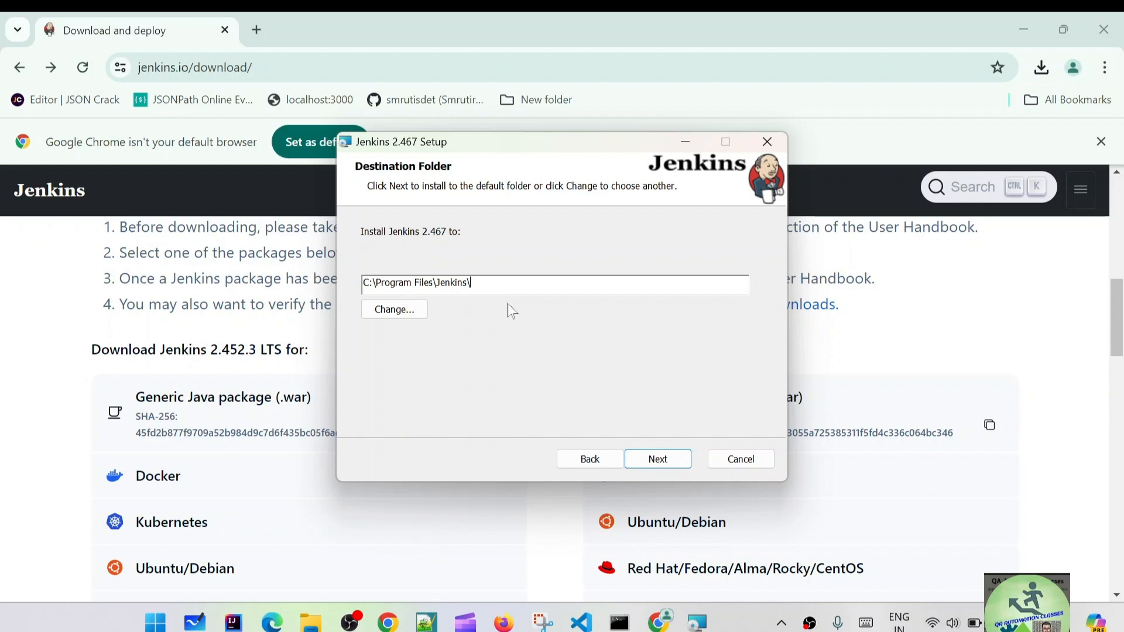
click(387, 311)
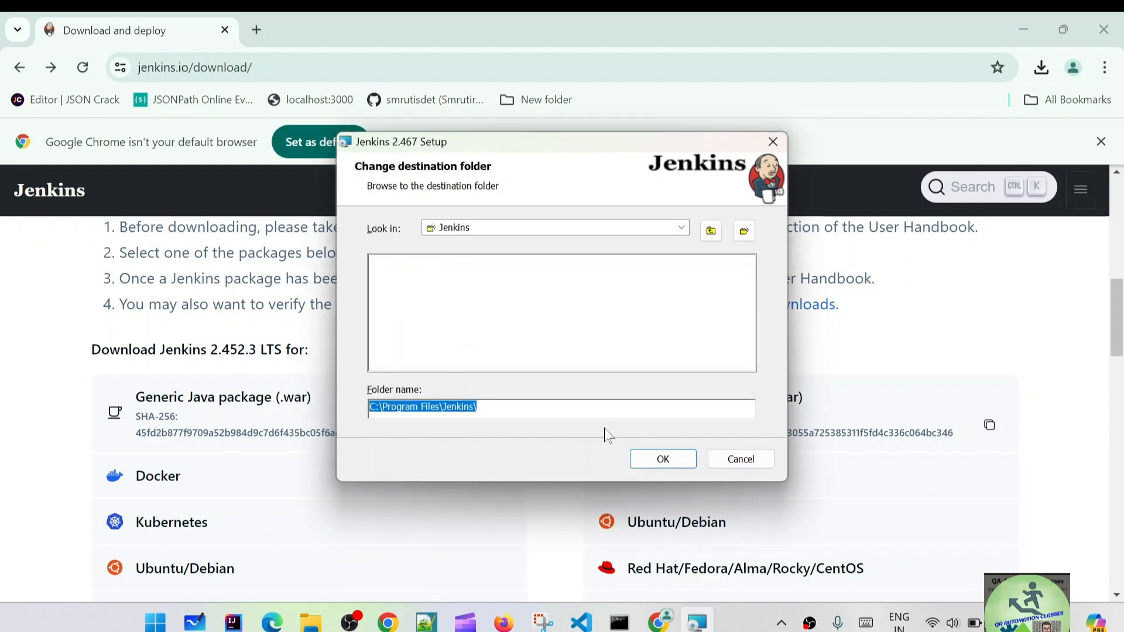
click(740, 459)
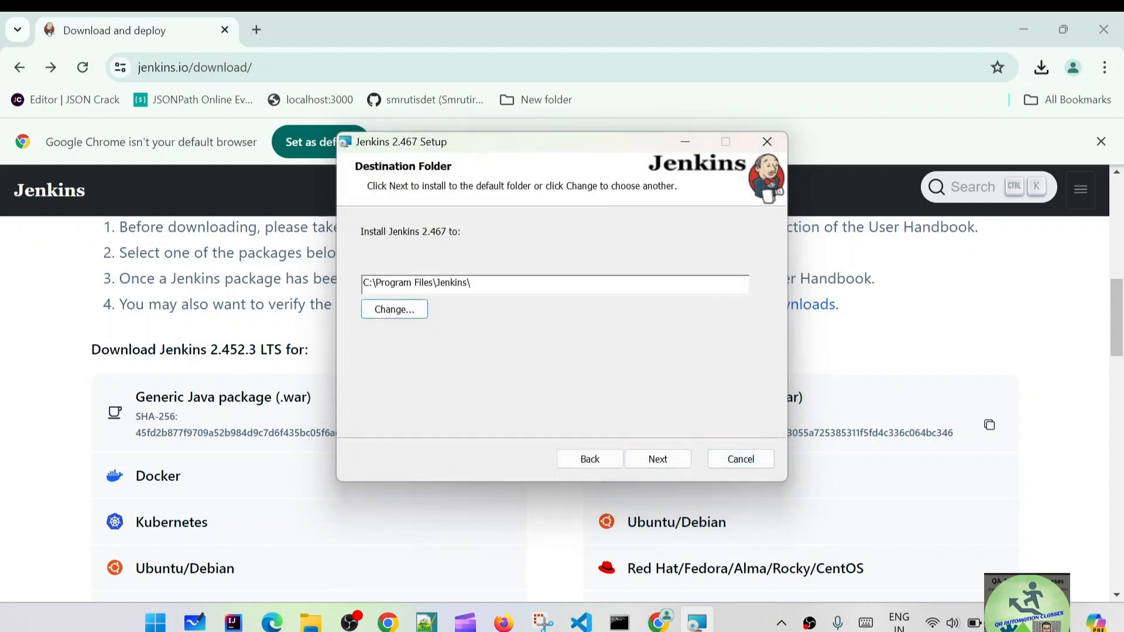
click(660, 460)
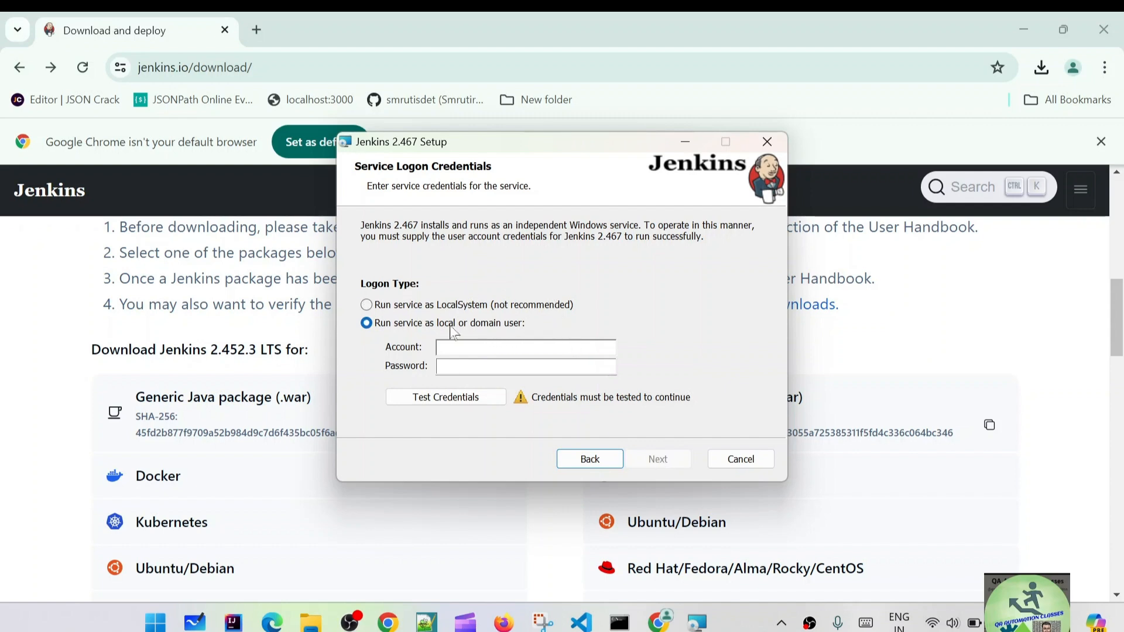
Run the Jenkins service as LocalSystem and continue to Port Selection.
click(367, 305)
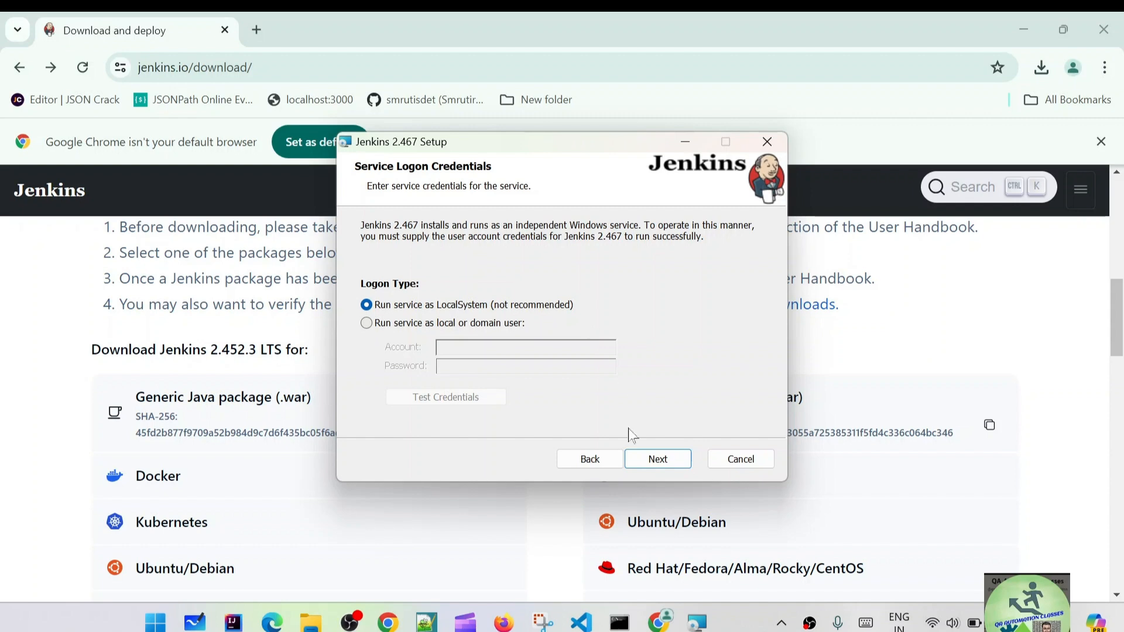
click(668, 460)
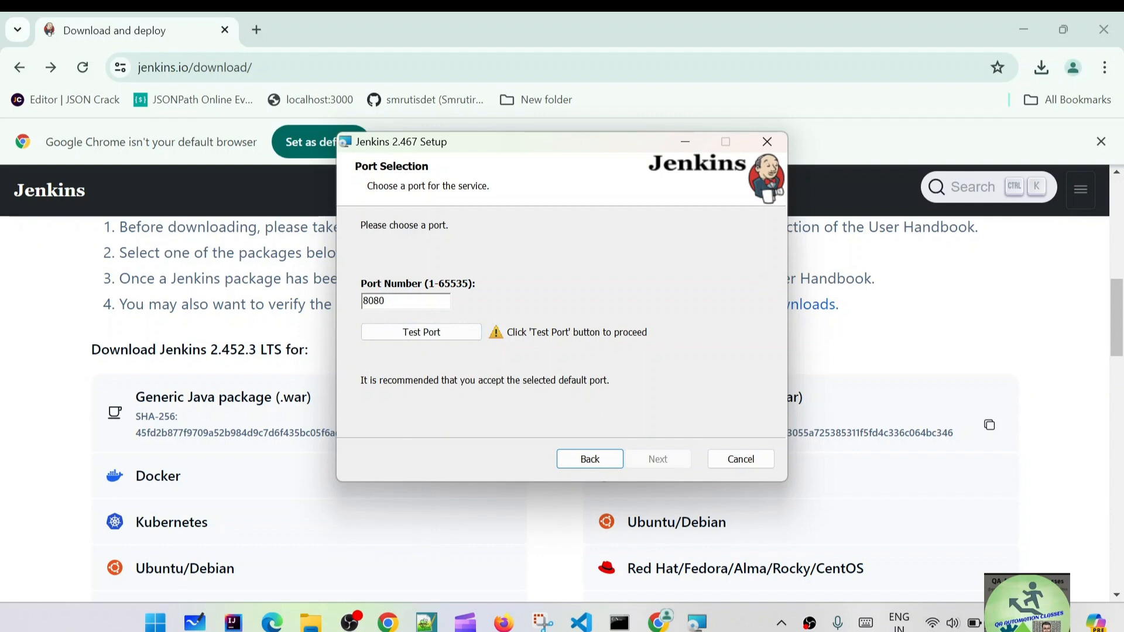
Keep port 8080 and test that it is available.
drag(534, 151, 596, 149)
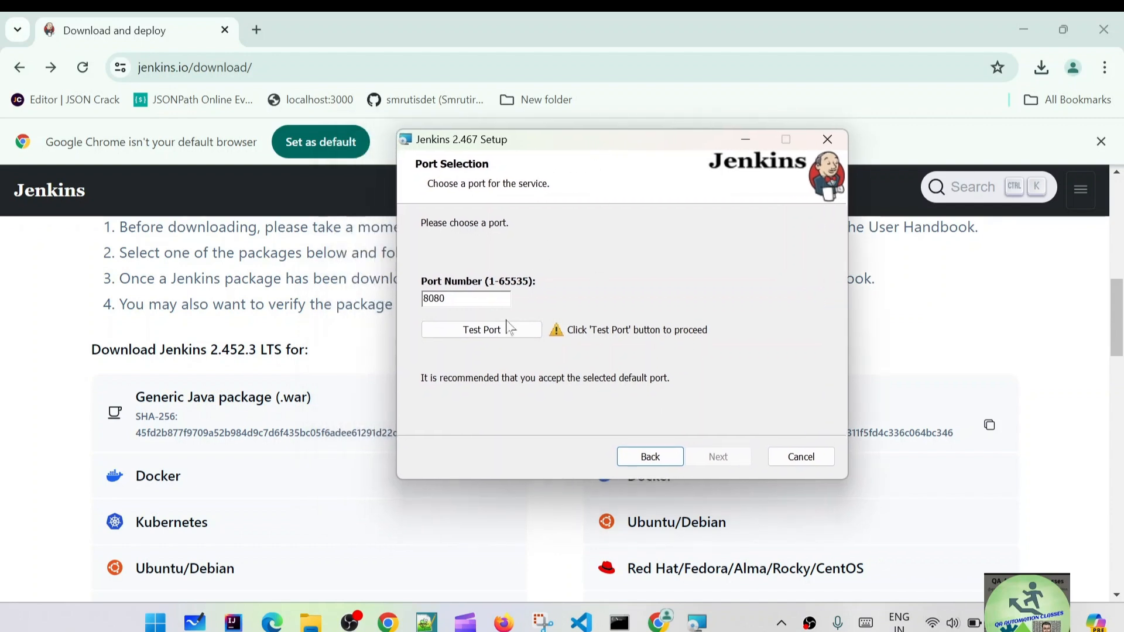
drag(447, 298, 428, 300)
click(447, 298)
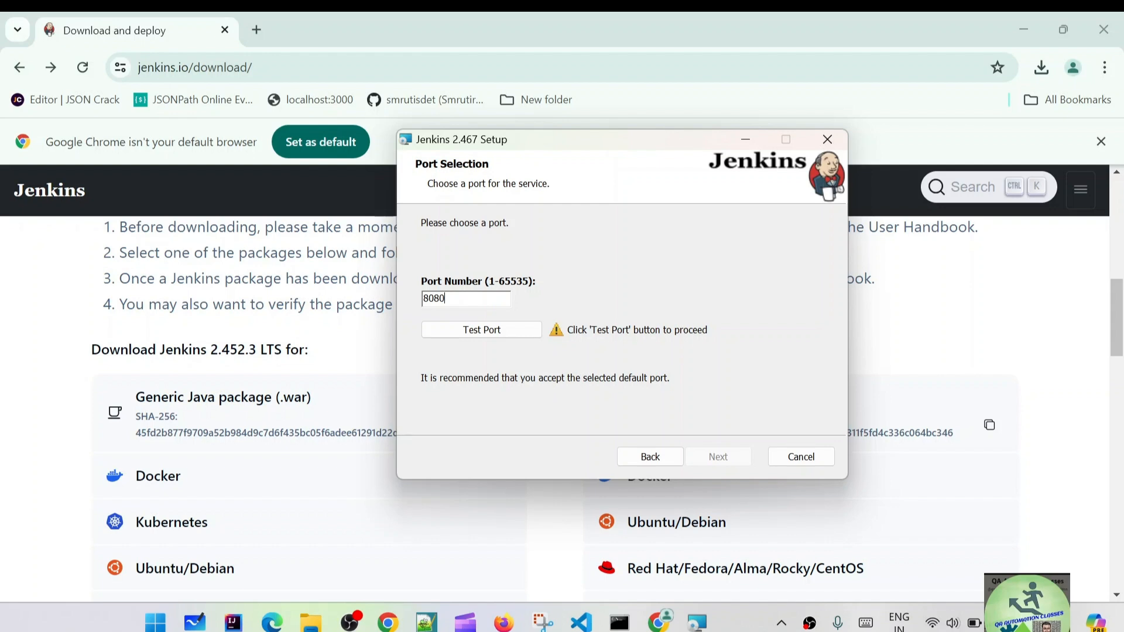
click(481, 336)
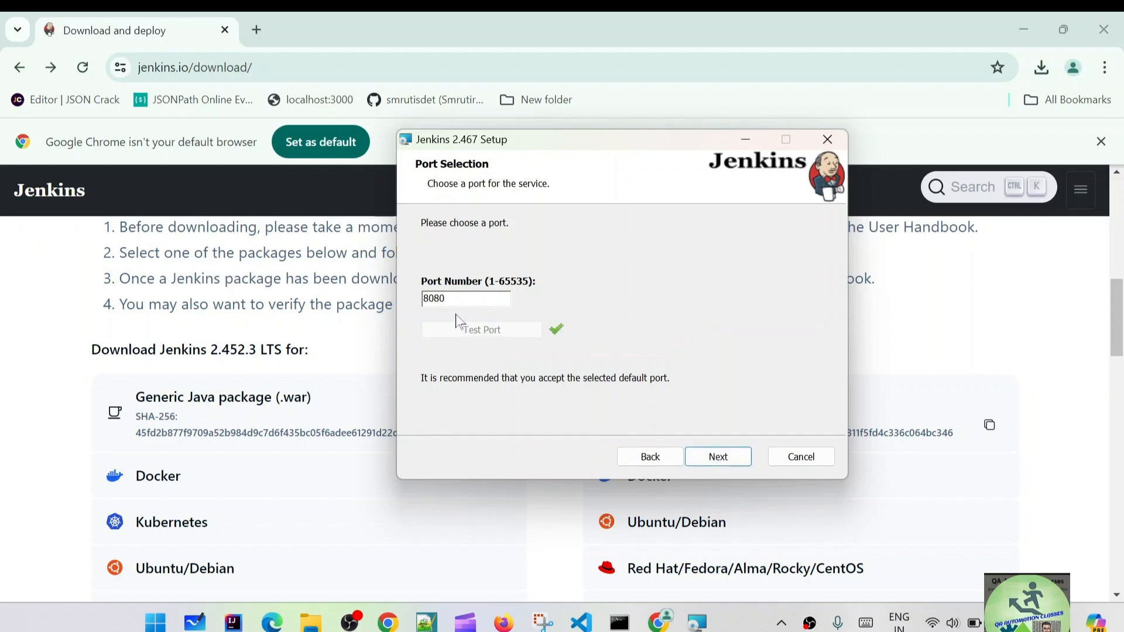
drag(447, 299, 422, 299)
click(447, 299)
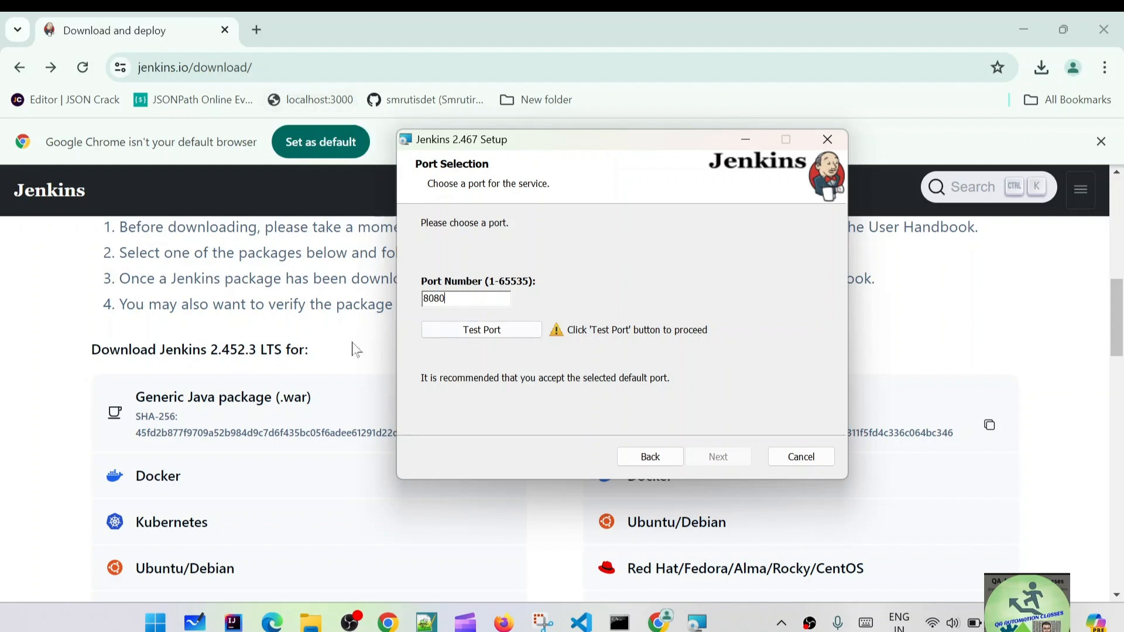
click(502, 330)
Continue to the Java home step and enter 'java' in a Command Prompt.
click(719, 458)
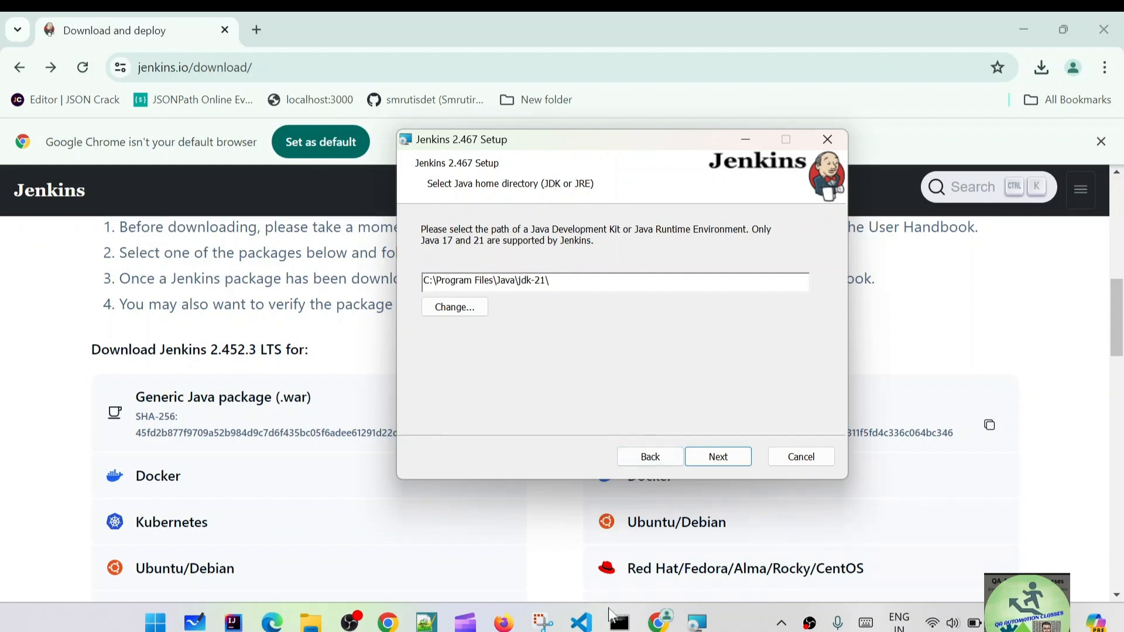
click(619, 623)
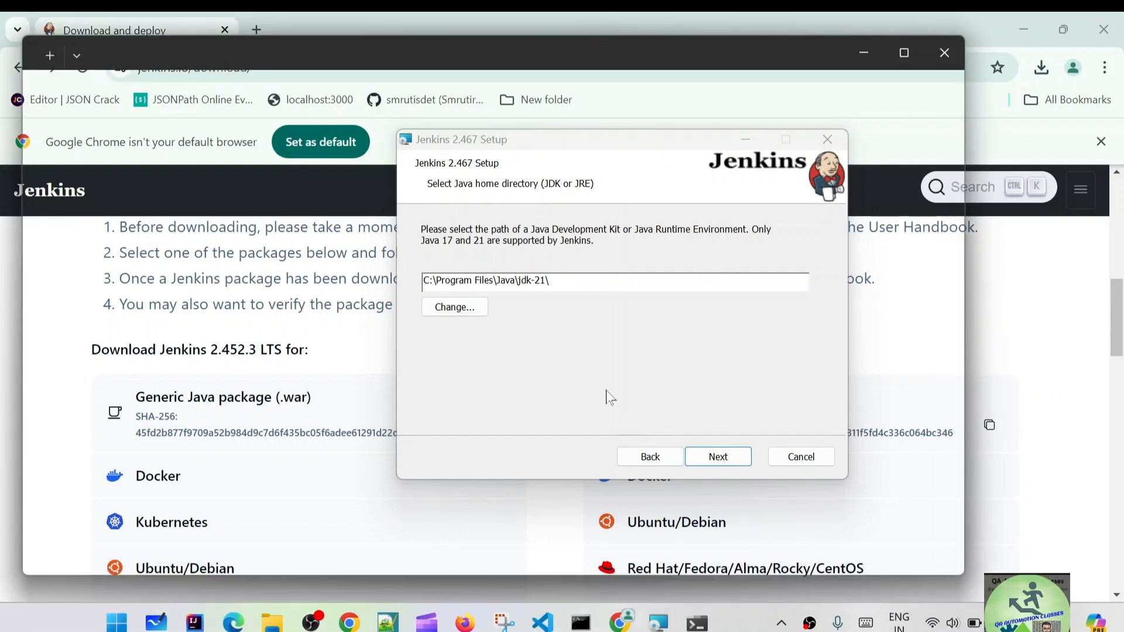
text(java --version)
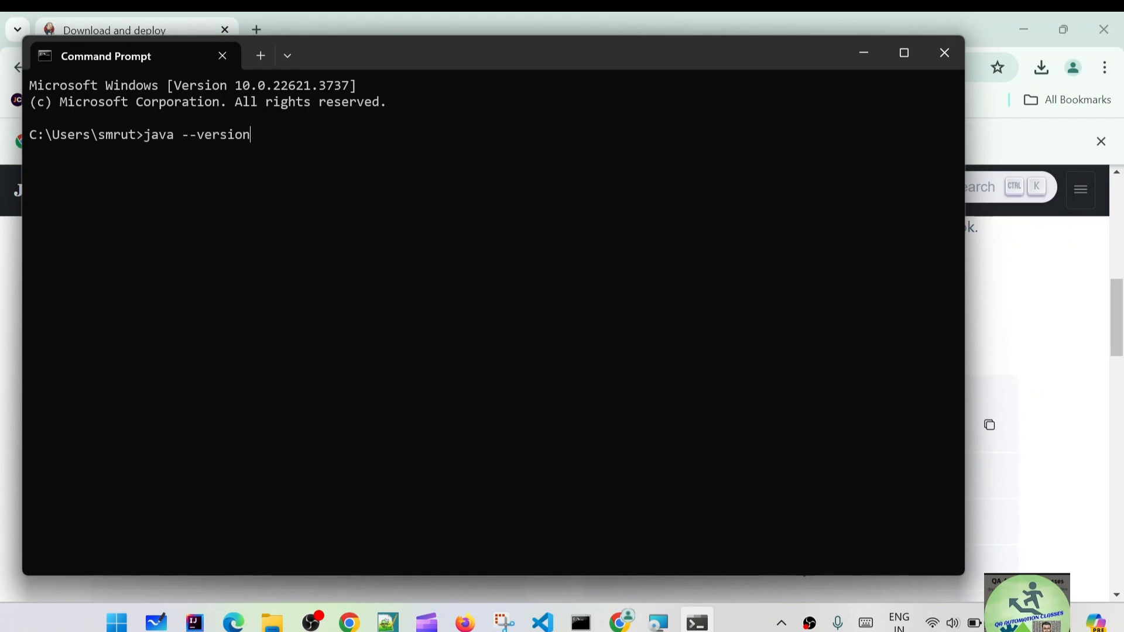
Confirm Java 21.0.1 via java --version, then browse for the Java home folder in setup.
key(Return)
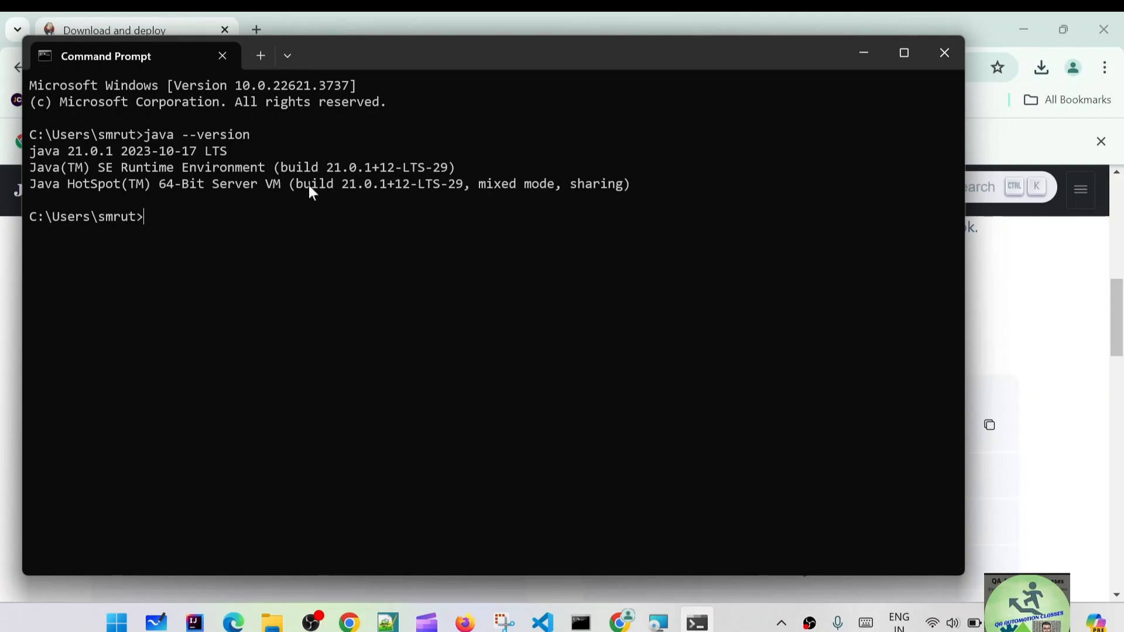
click(862, 54)
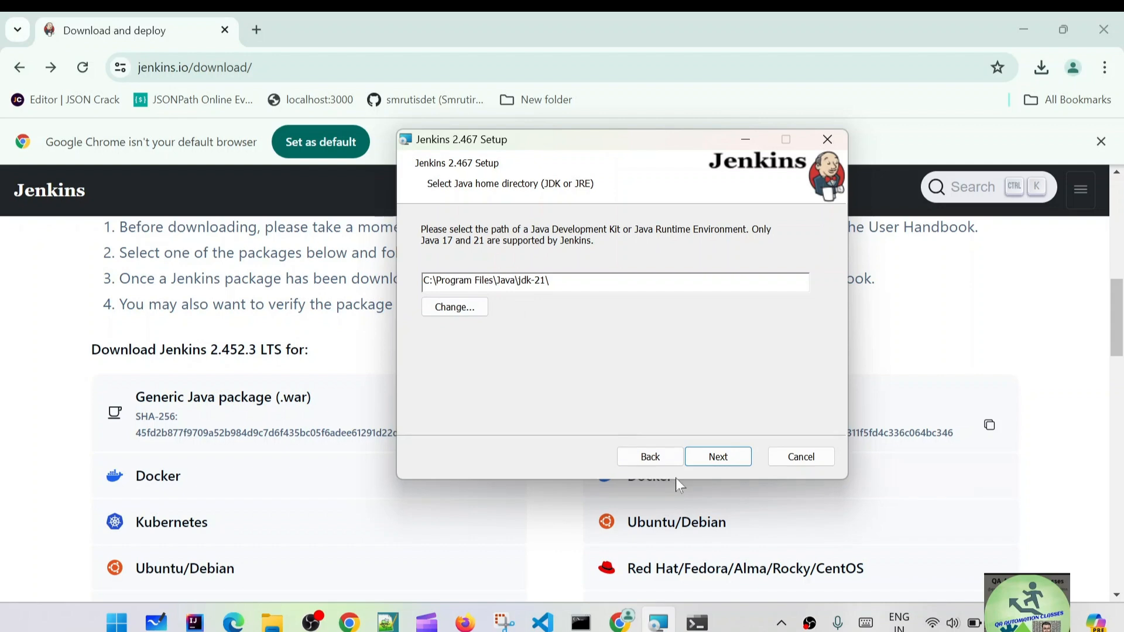
drag(551, 281, 424, 282)
click(560, 283)
click(451, 308)
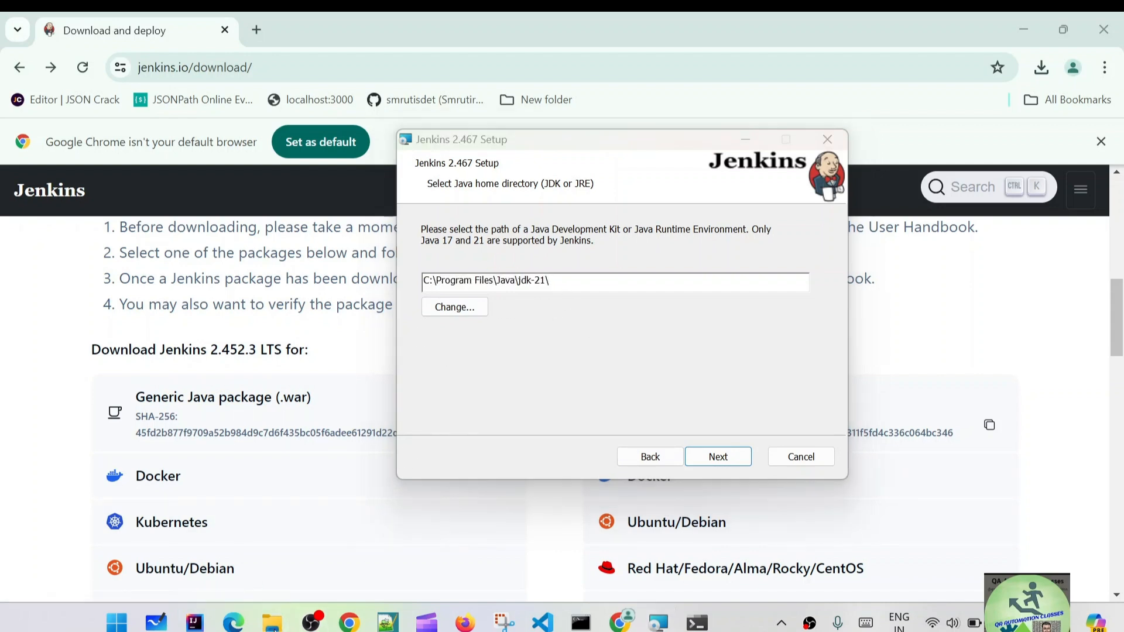
scroll(144, 492, down, 2)
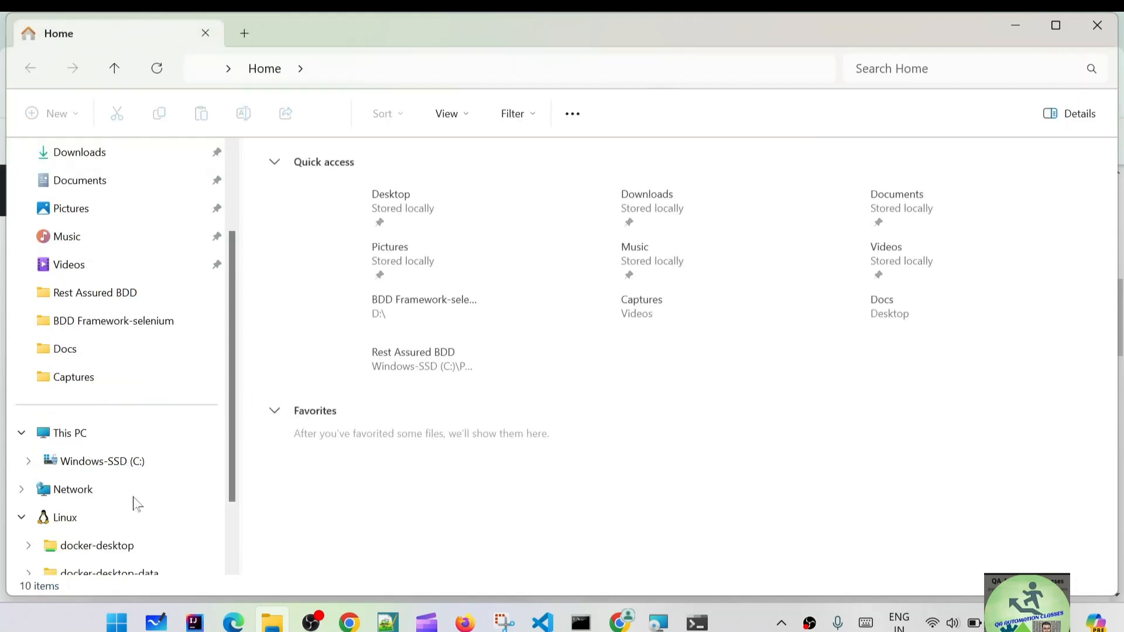
Open C:\Program Files\Java\jdk-21 in File Explorer to verify the Java home path, then return to setup.
click(110, 378)
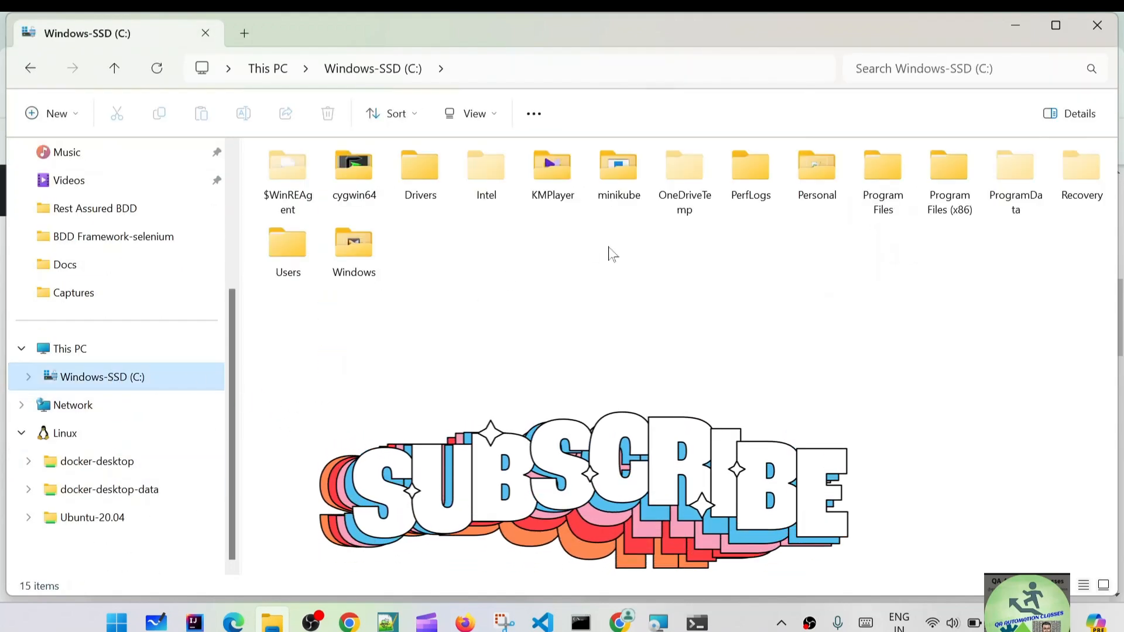
double_click(876, 202)
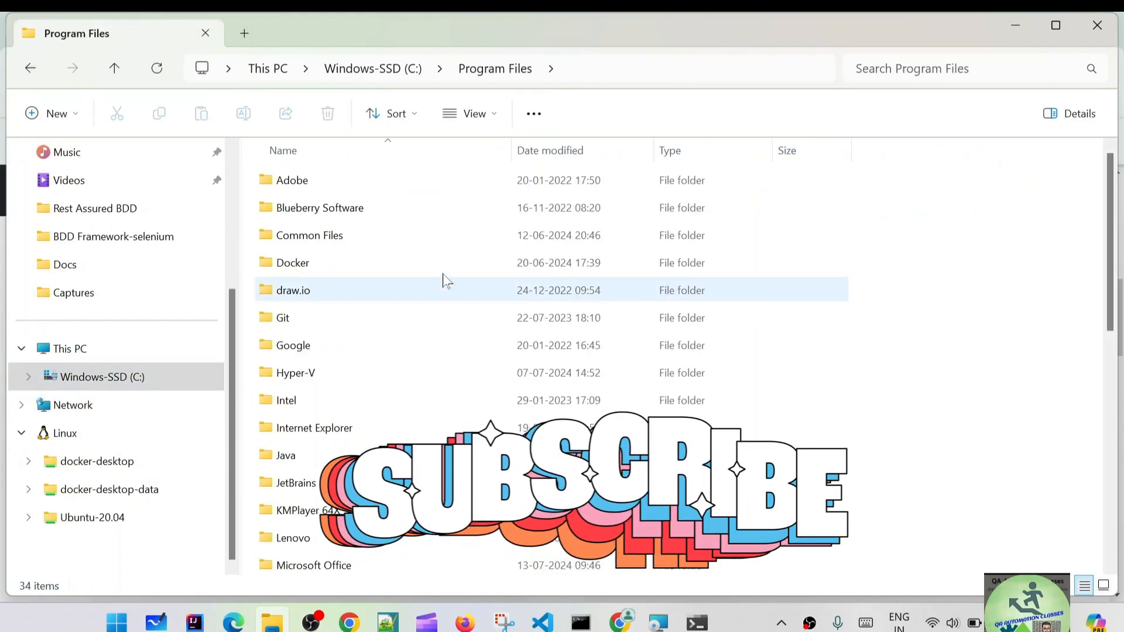
scroll(445, 276, down, 3)
scroll(342, 273, up, 1)
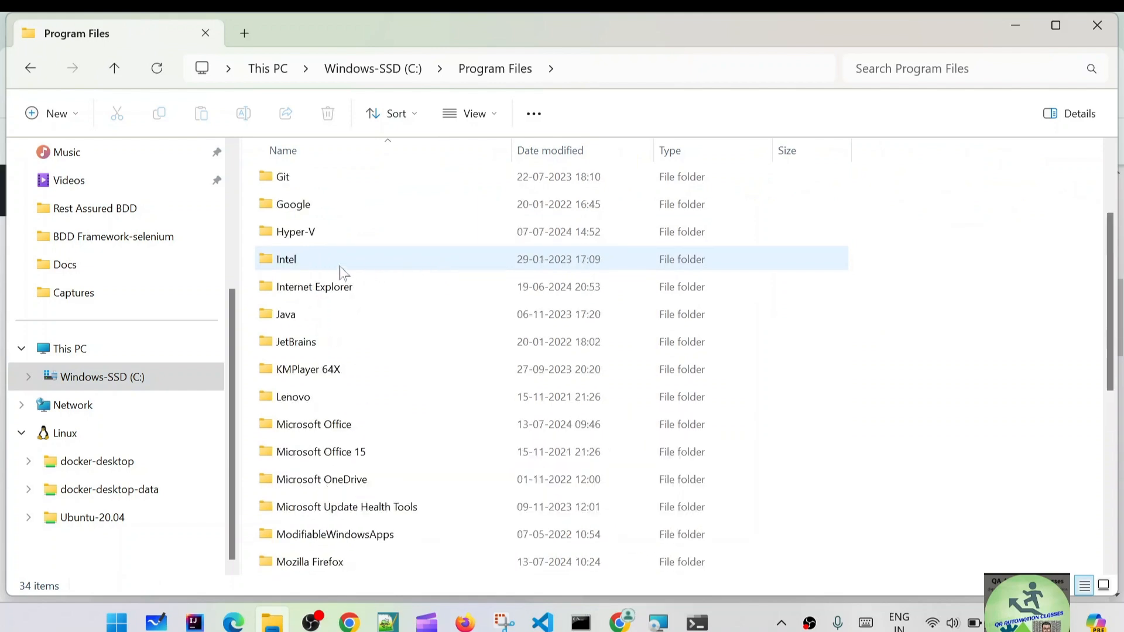
double_click(307, 317)
double_click(315, 184)
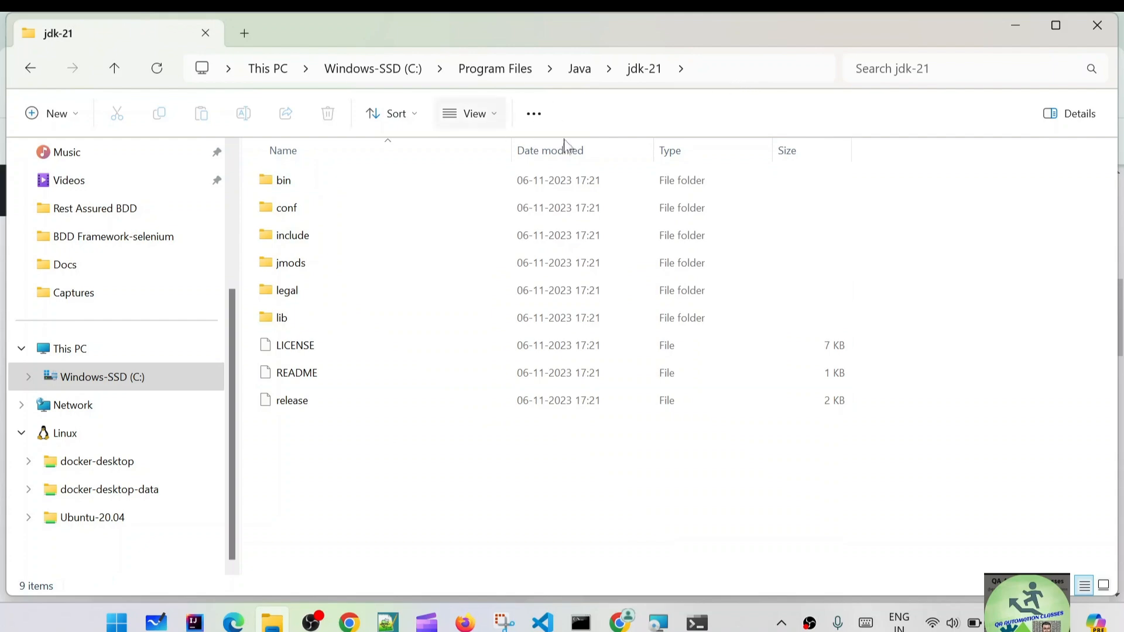
click(728, 75)
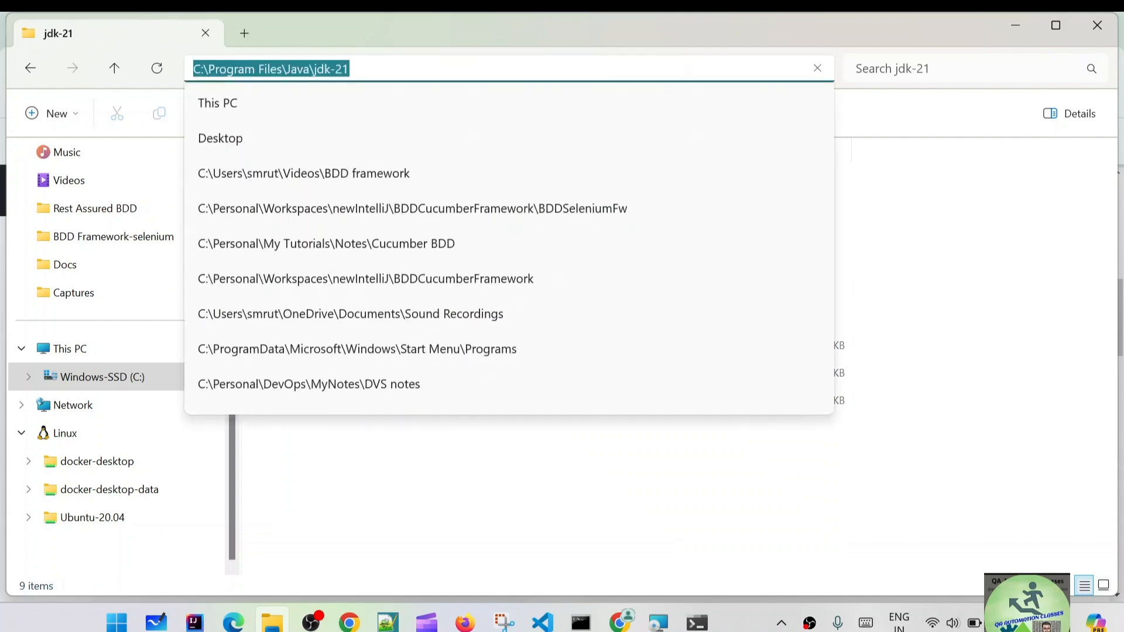
key(alt+Tab)
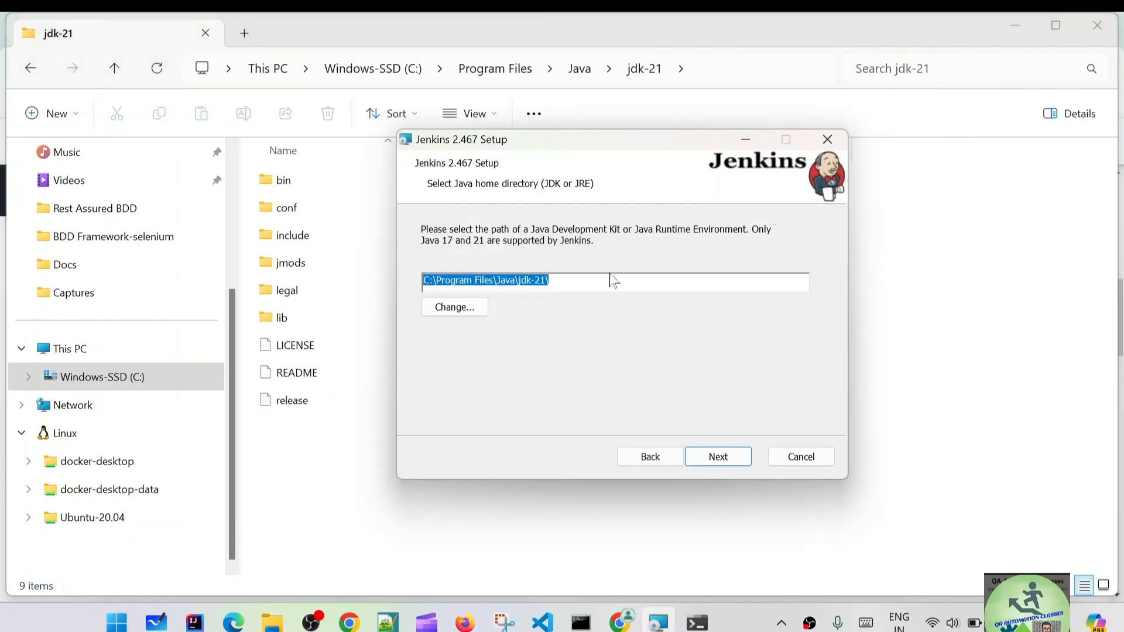
Accept the jdk-21 Java home and default features, install Jenkins 2.467, and finish the wizard.
click(720, 459)
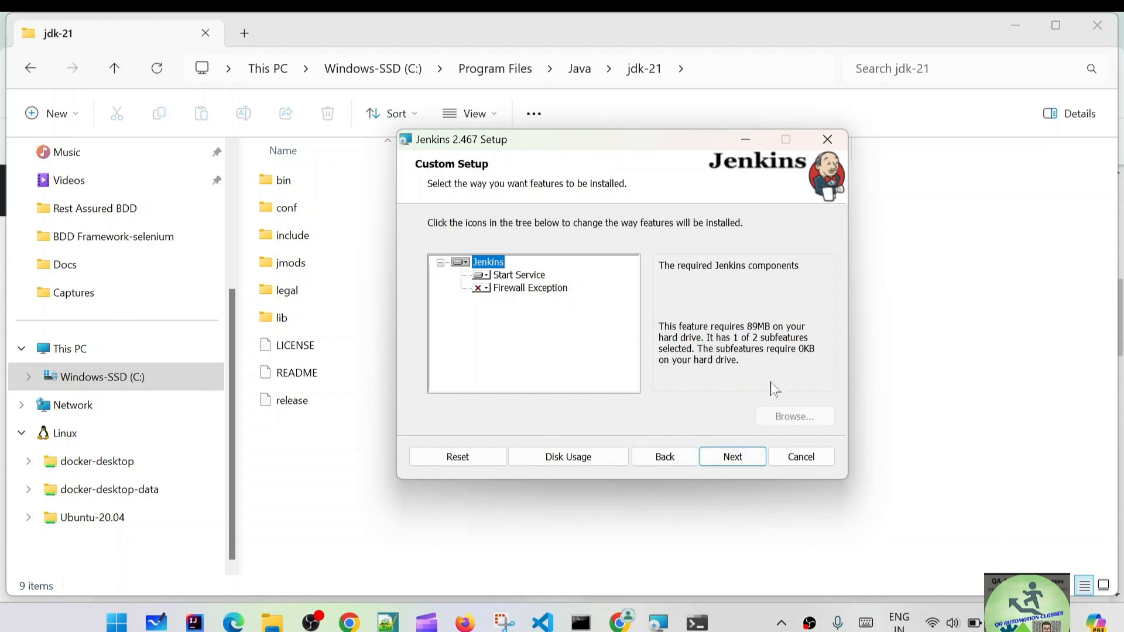
click(730, 459)
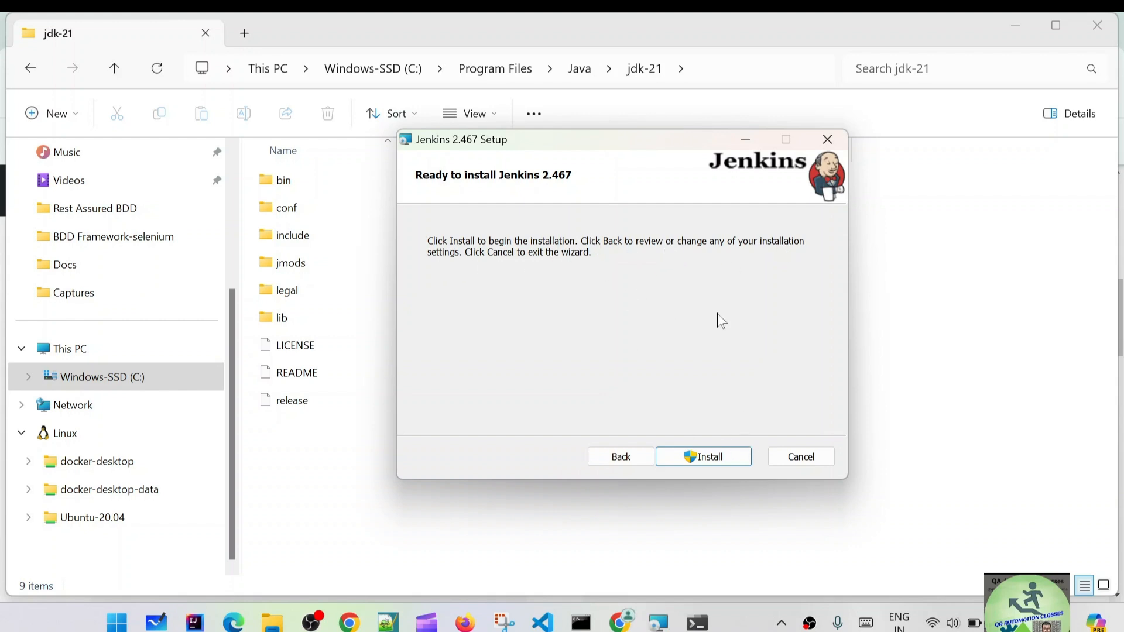
click(704, 458)
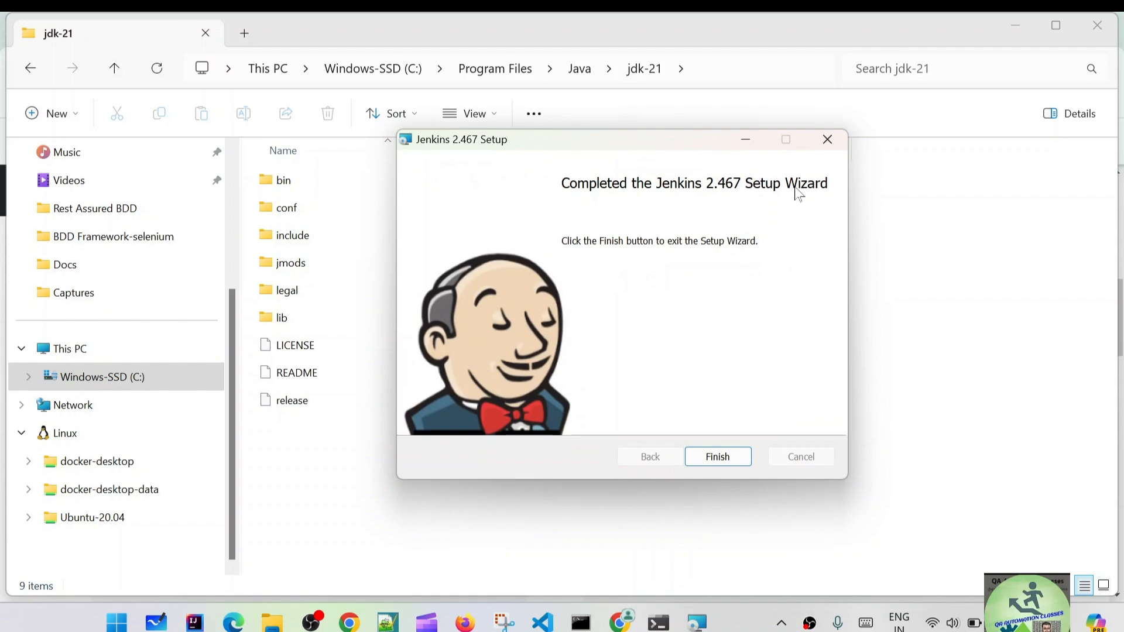
click(716, 460)
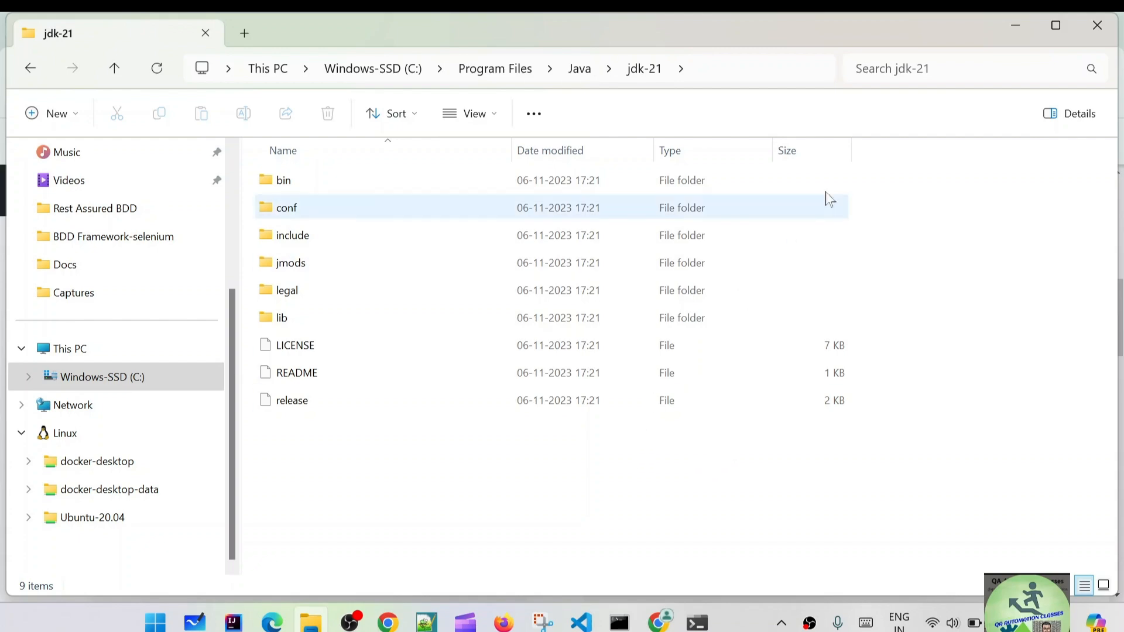
Close File Explorer and open a new Chrome tab beside the Jenkins download page.
click(1099, 26)
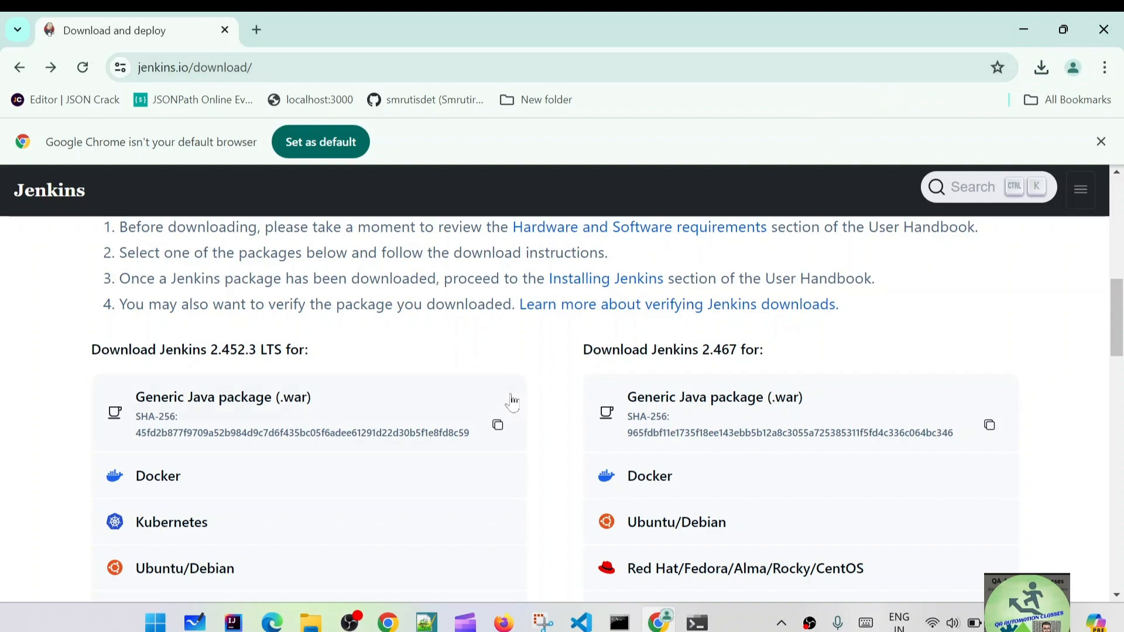
scroll(511, 402, down, 13)
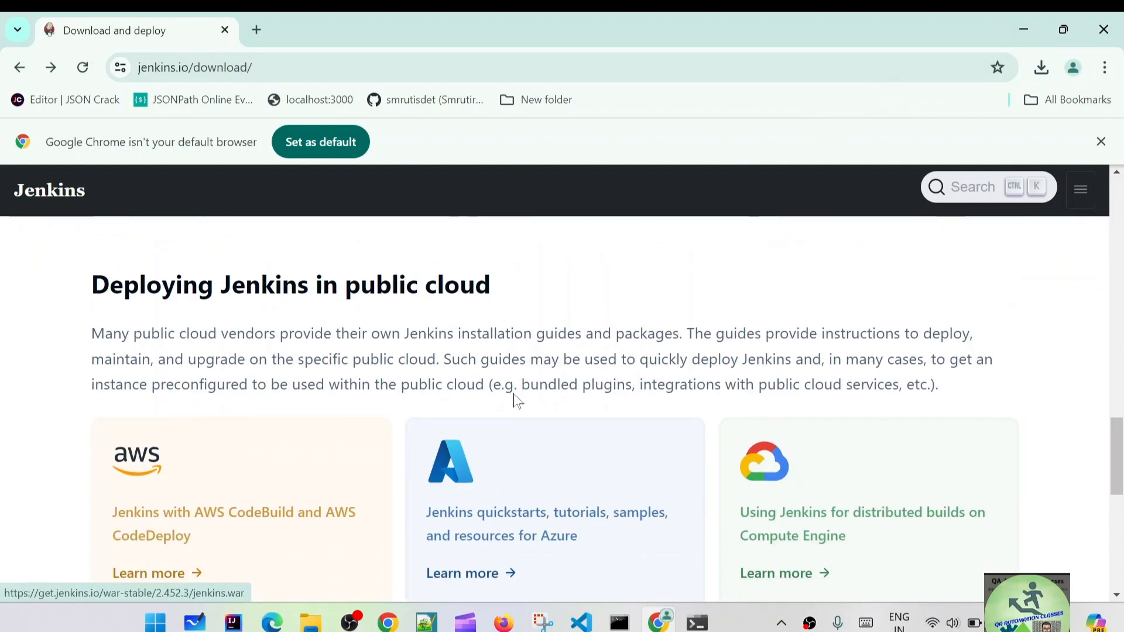
scroll(516, 398, up, 15)
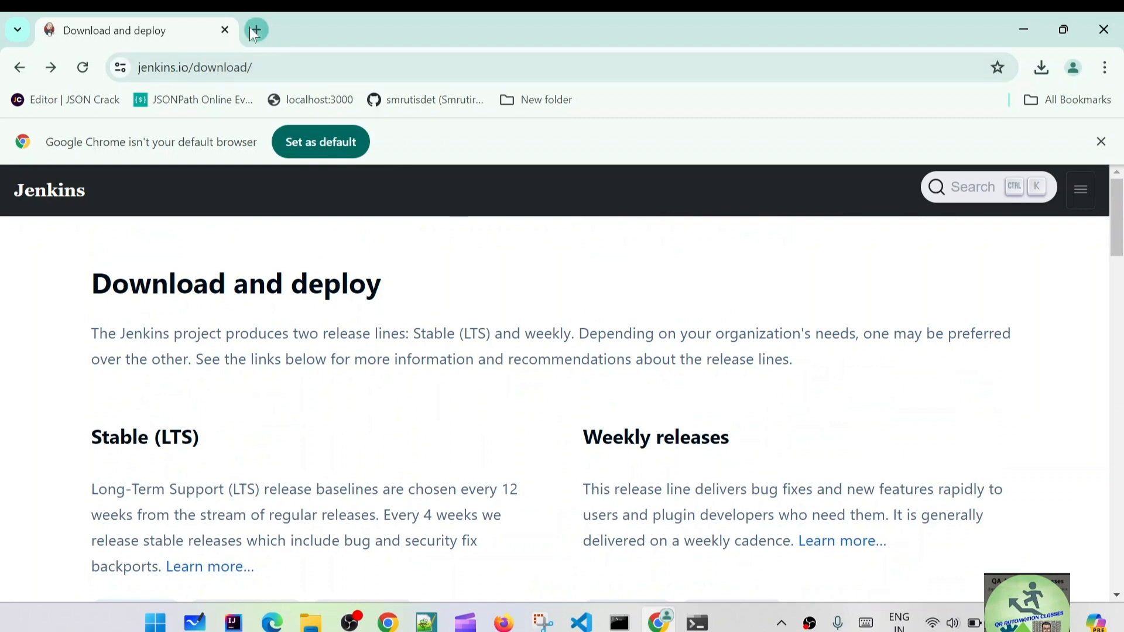
click(256, 29)
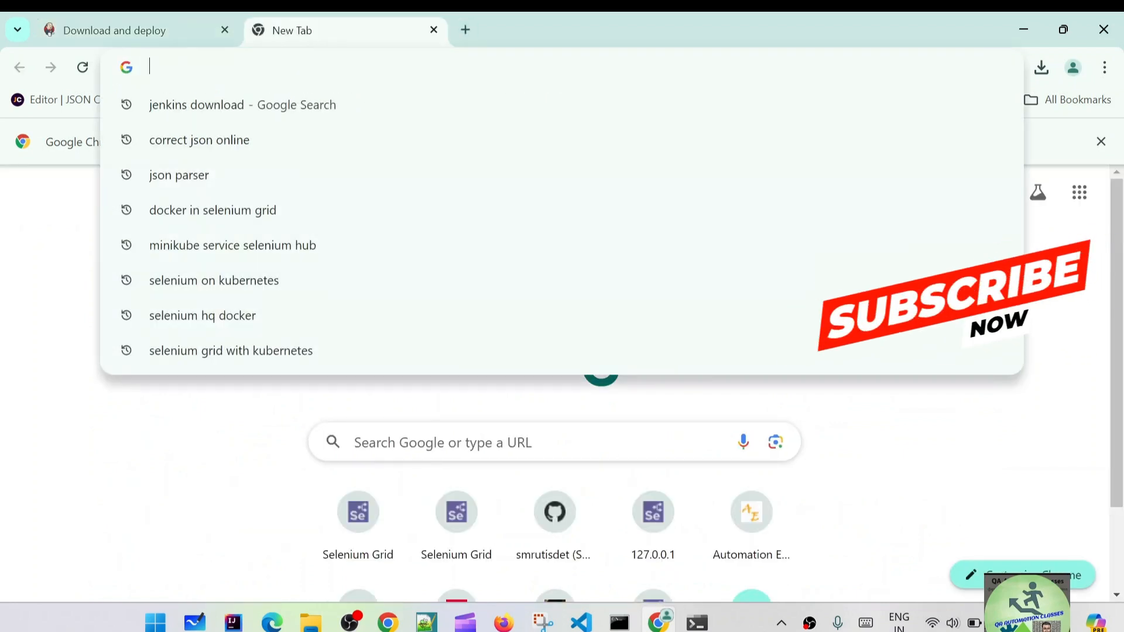
Load localhost:8080 in the new tab to reach the Unlock Jenkins page.
text(local)
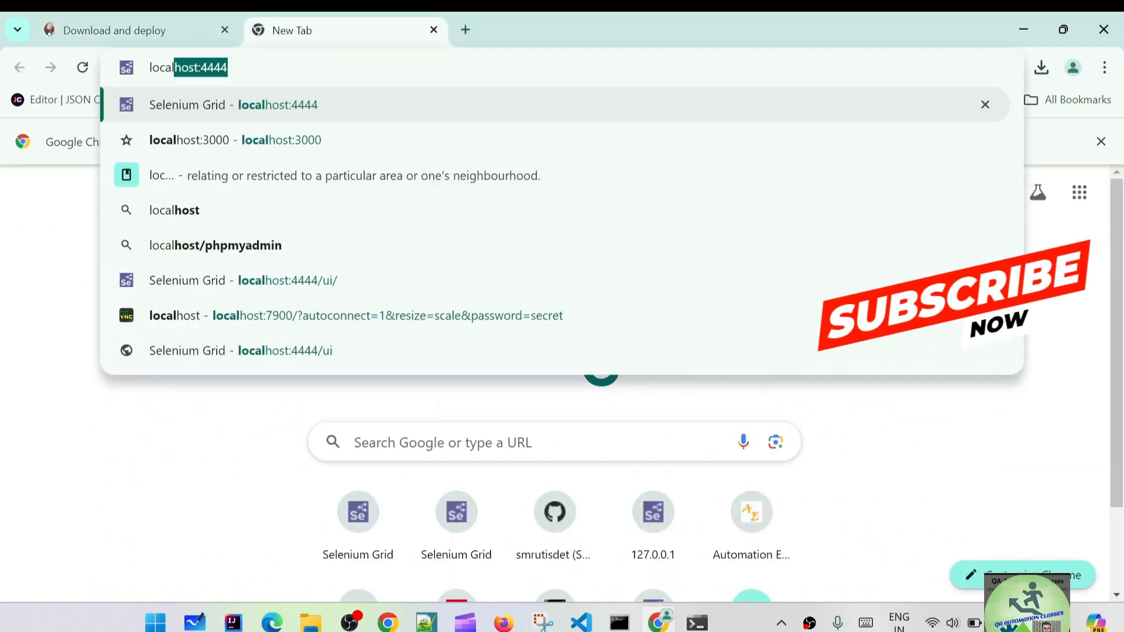
key(Right)
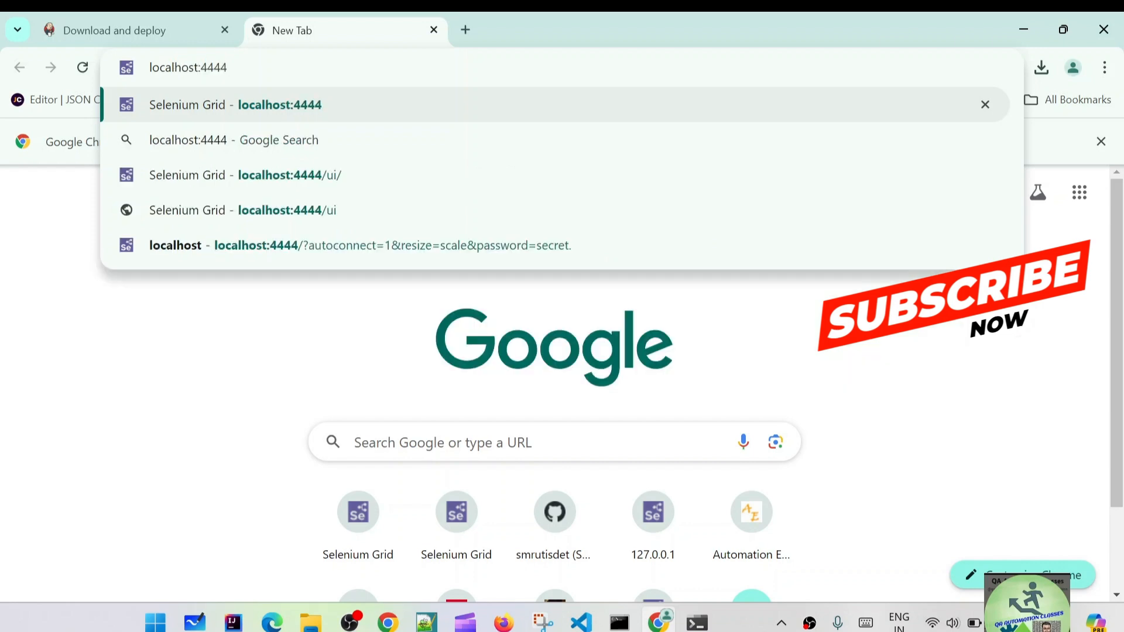
key(BackSpace)
key(BackSpace)
key(BackSpace)
key(BackSpace)
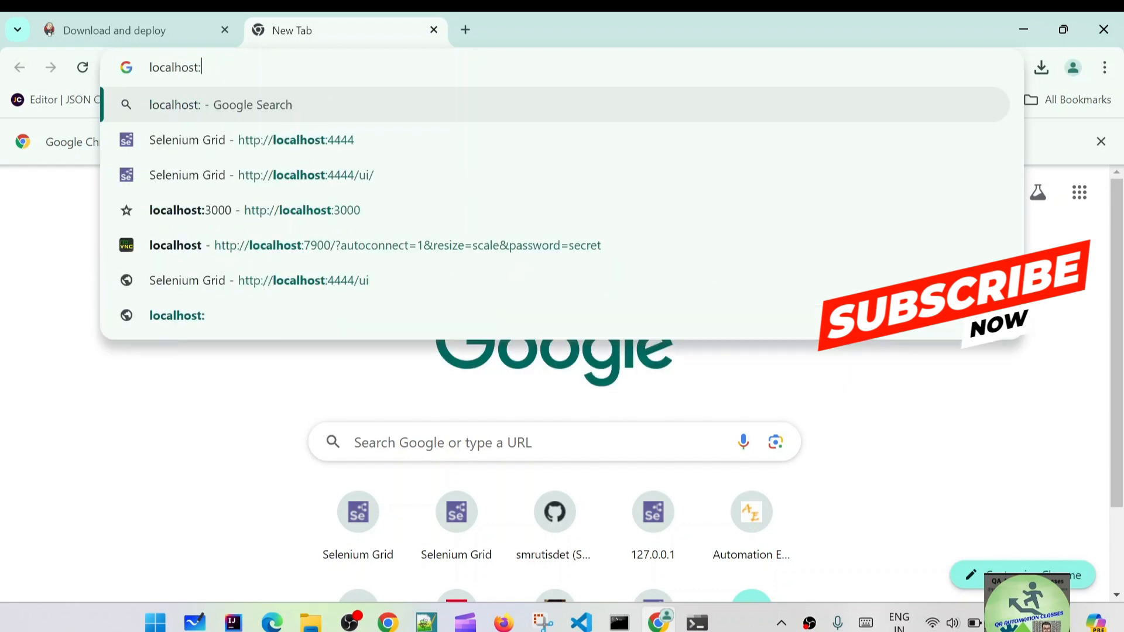
text(8080)
key(Return)
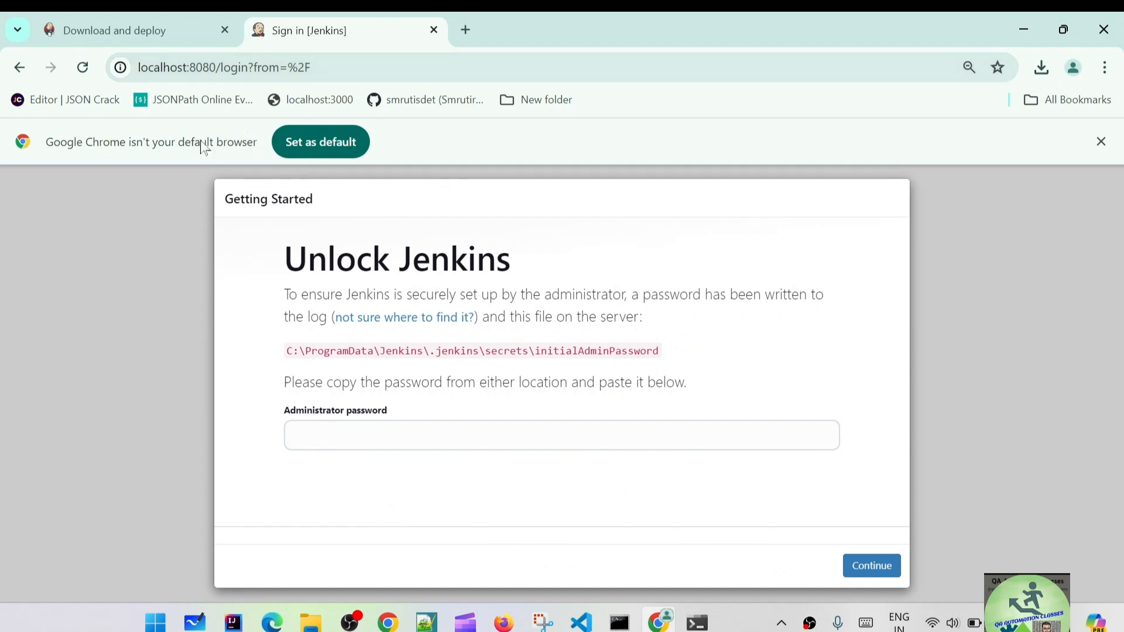
Dismiss Chrome's default-browser notice, highlight the initialAdminPassword file path, and open File Explorer.
click(1101, 141)
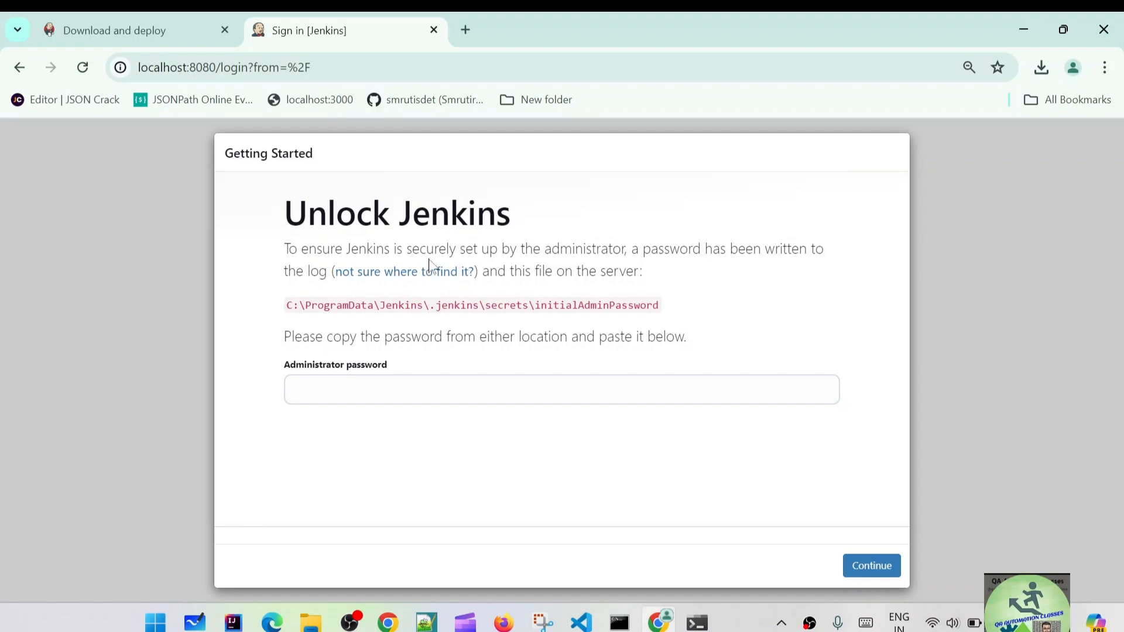
drag(420, 249, 826, 249)
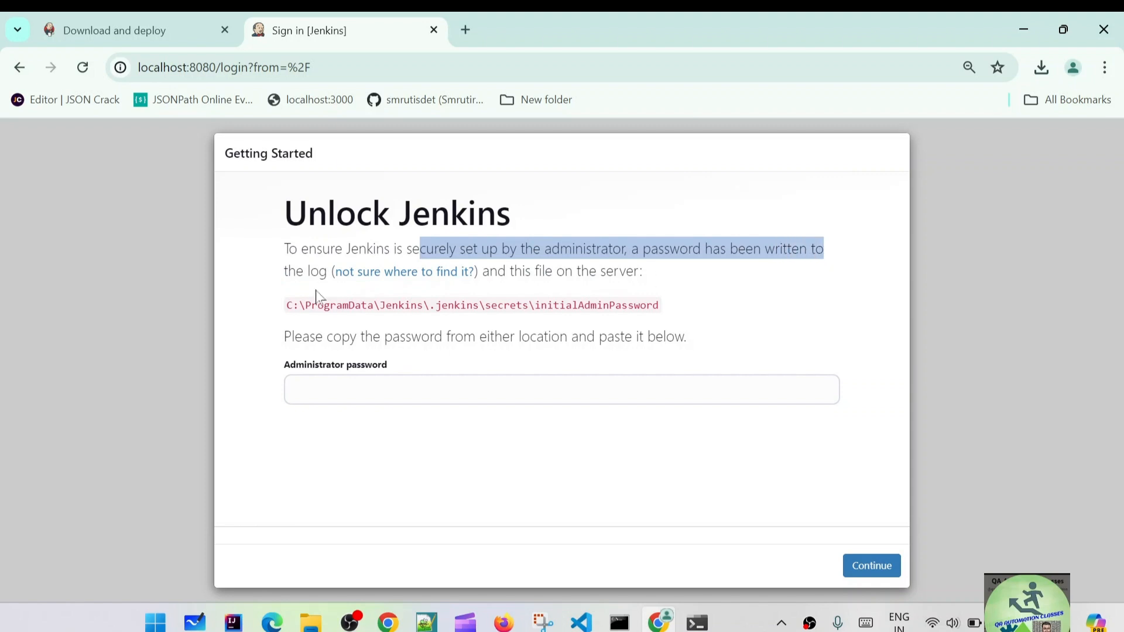
drag(490, 271, 640, 271)
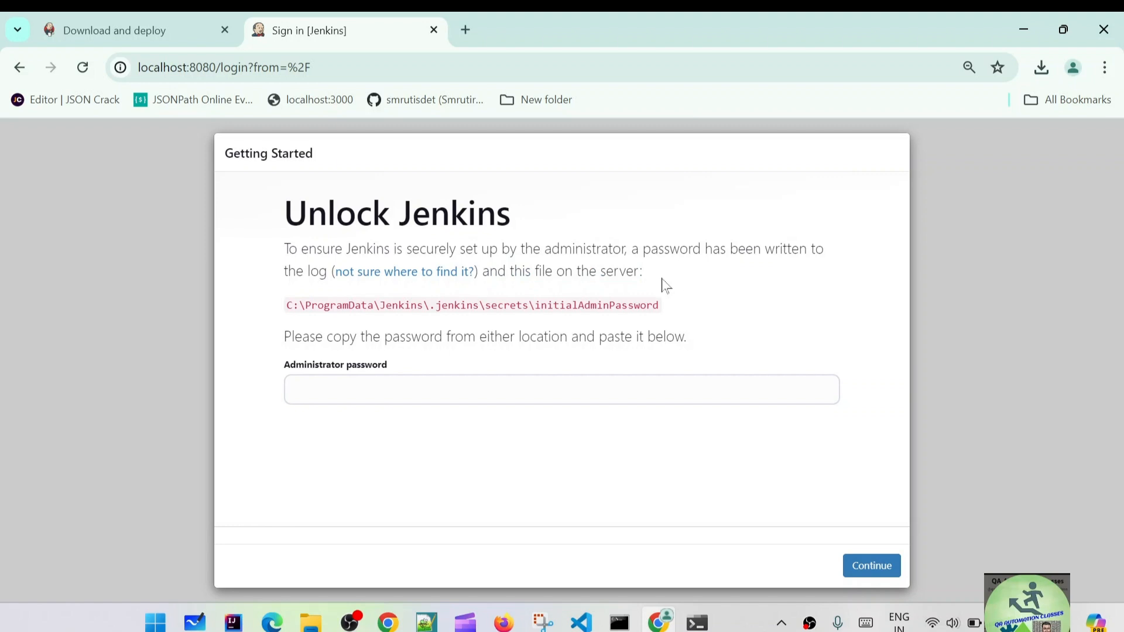
drag(287, 305, 670, 309)
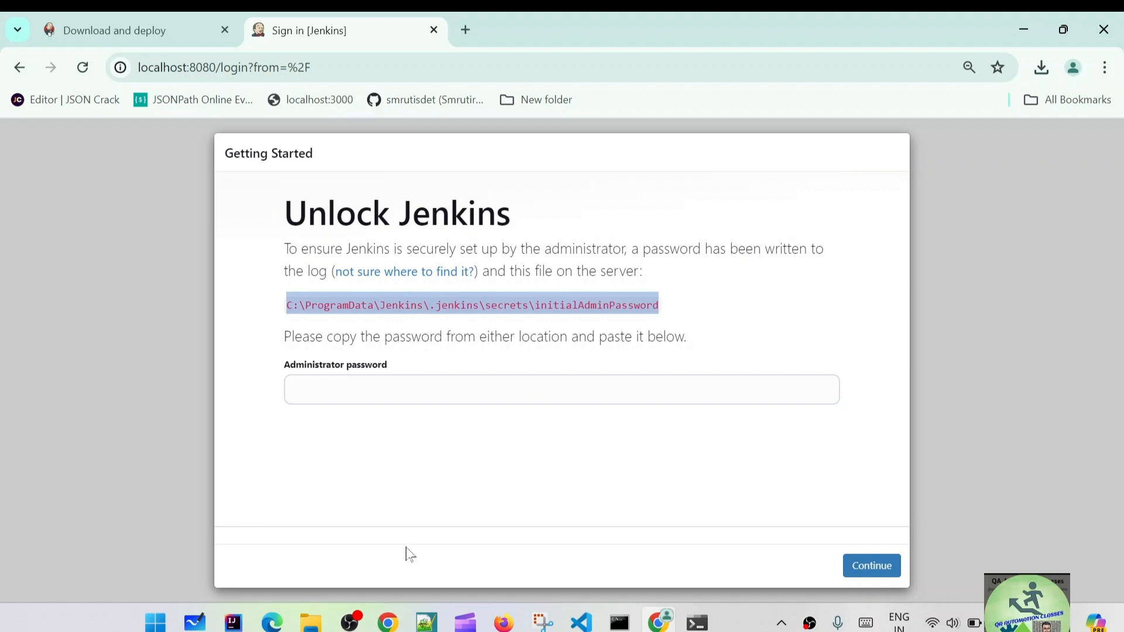
click(311, 622)
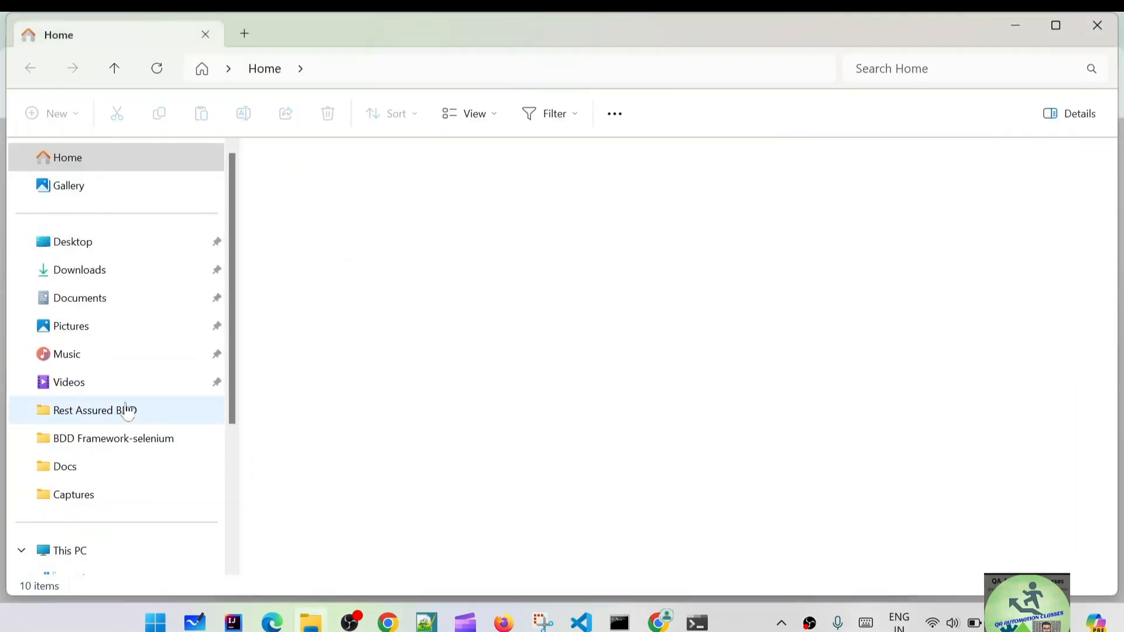
Browse from the C: drive through ProgramData into the Jenkins\.jenkins folder.
scroll(124, 415, down, 3)
click(124, 377)
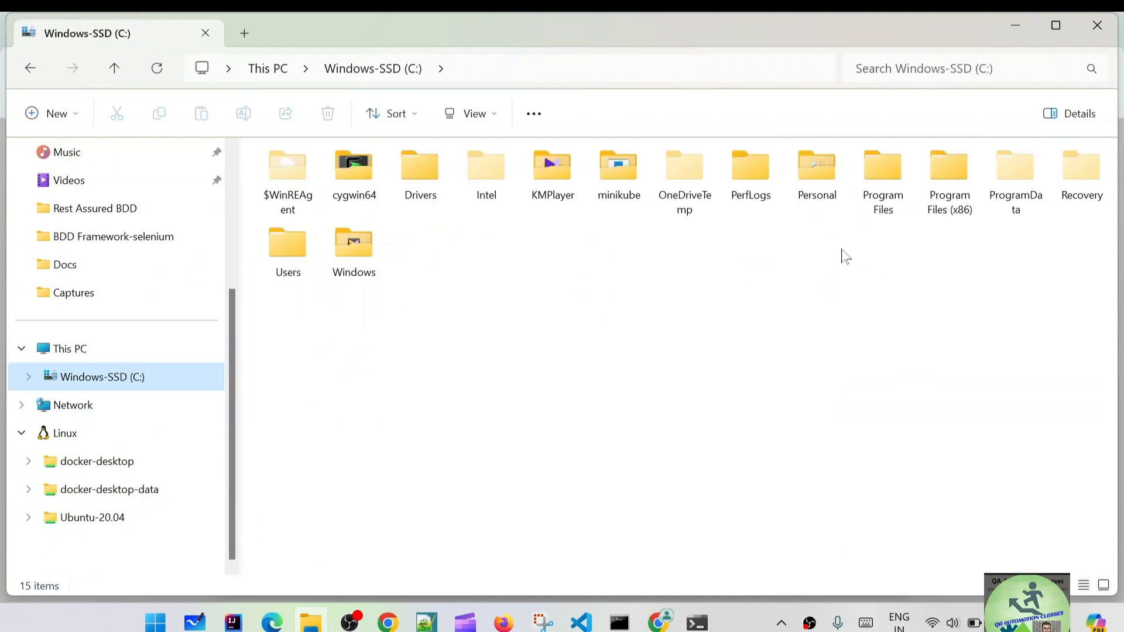
double_click(1017, 190)
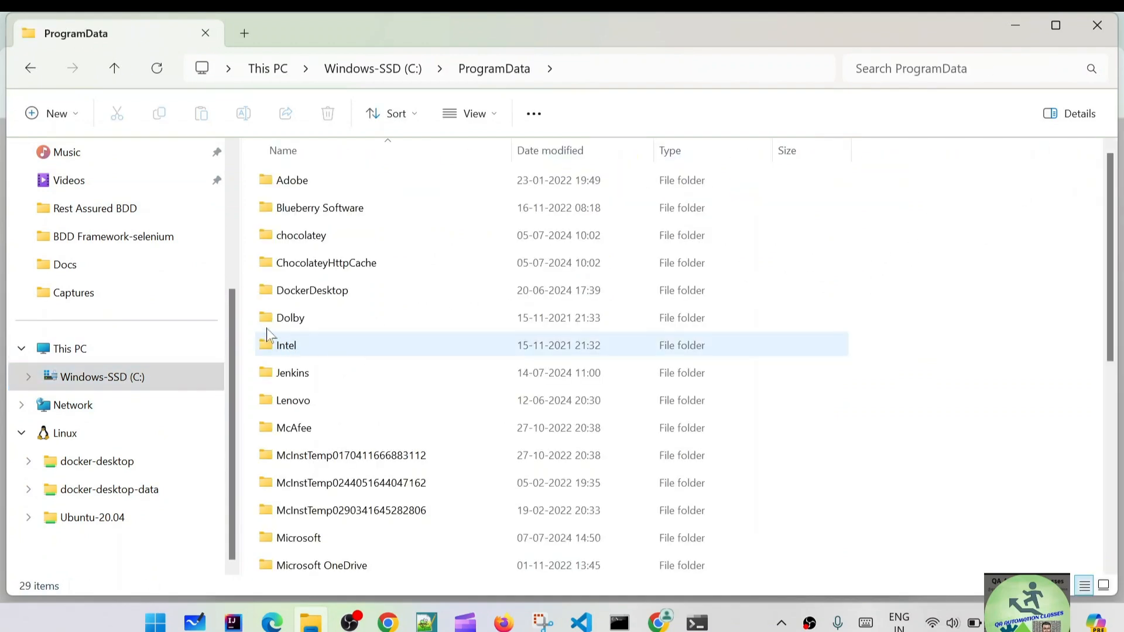
scroll(356, 337, down, 3)
scroll(341, 475, down, 2)
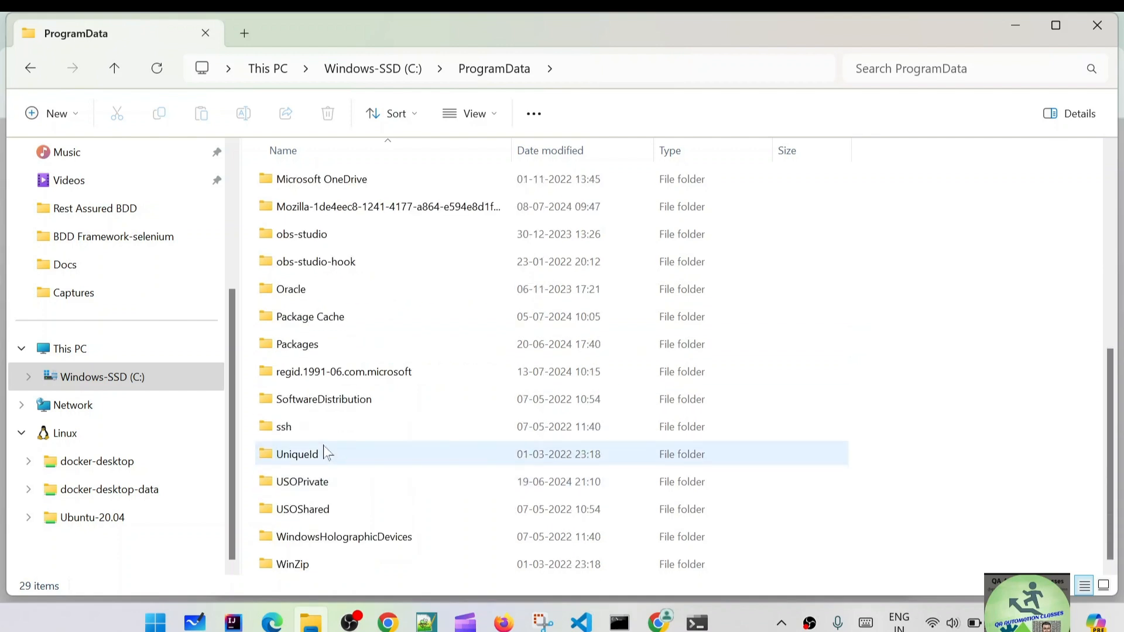
key(j)
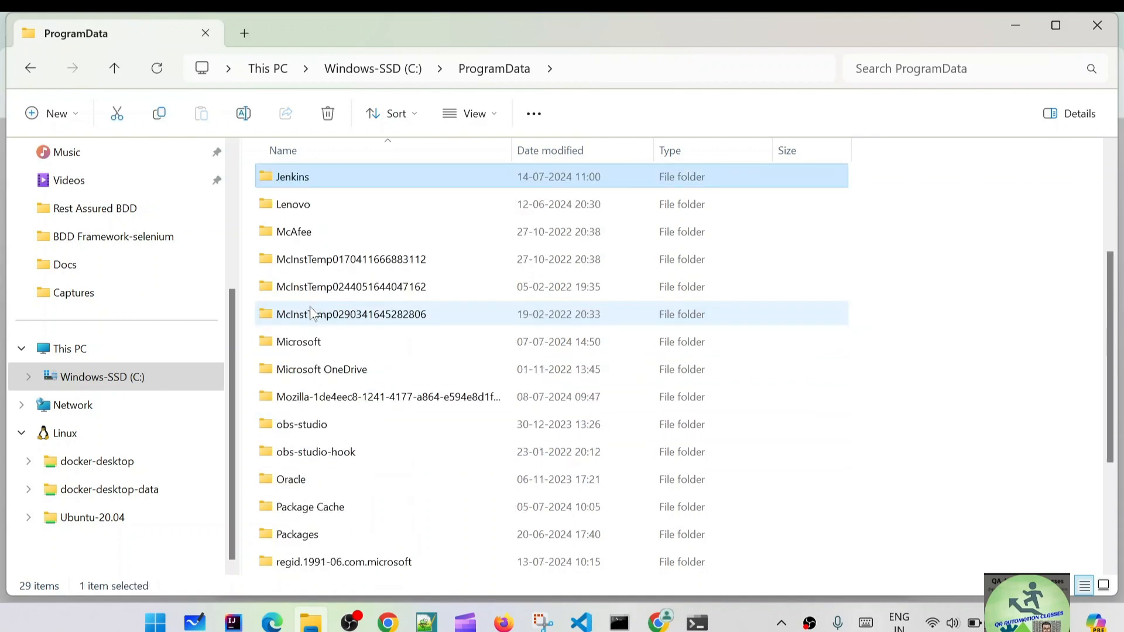
double_click(300, 186)
double_click(311, 188)
Open the initialAdminPassword file from the secrets folder in Notepad.
key(alt+Tab)
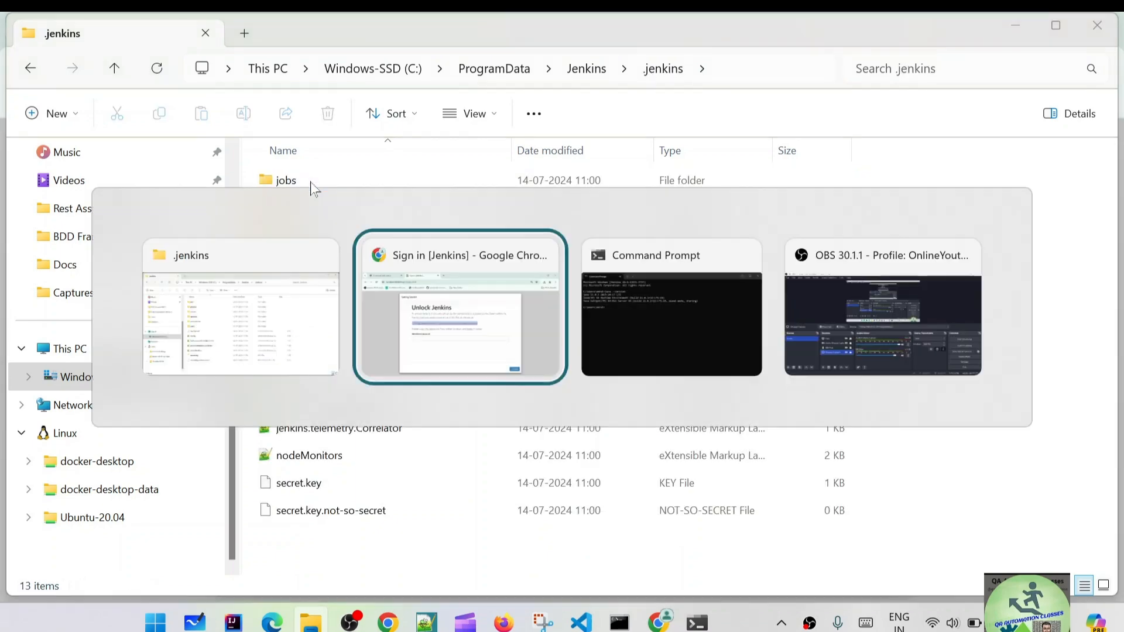
key(alt+Tab)
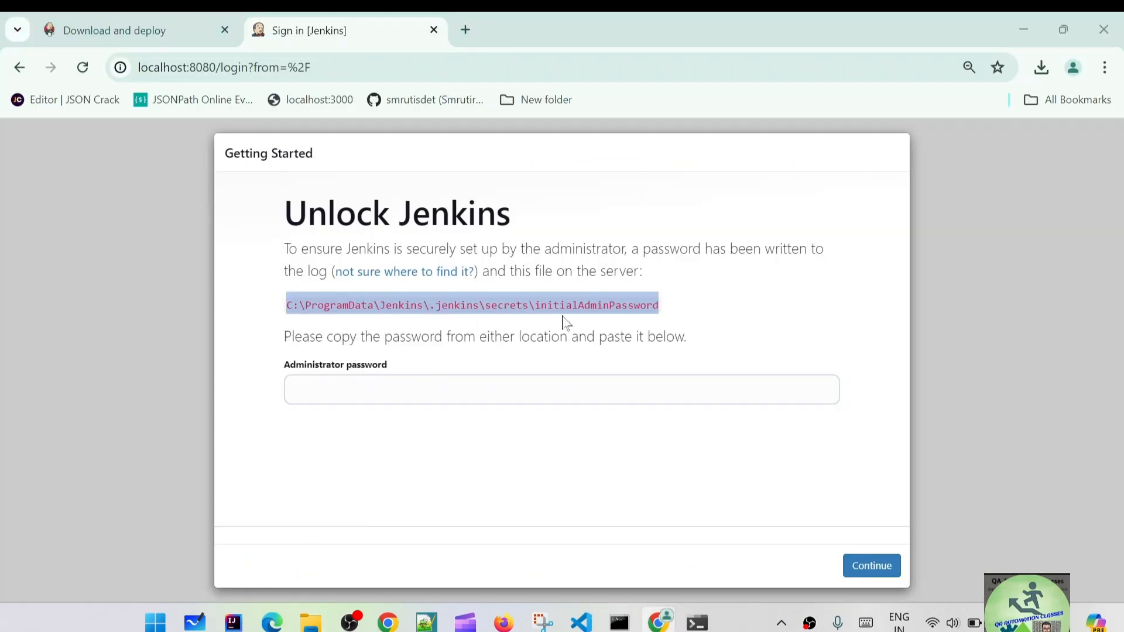
double_click(295, 240)
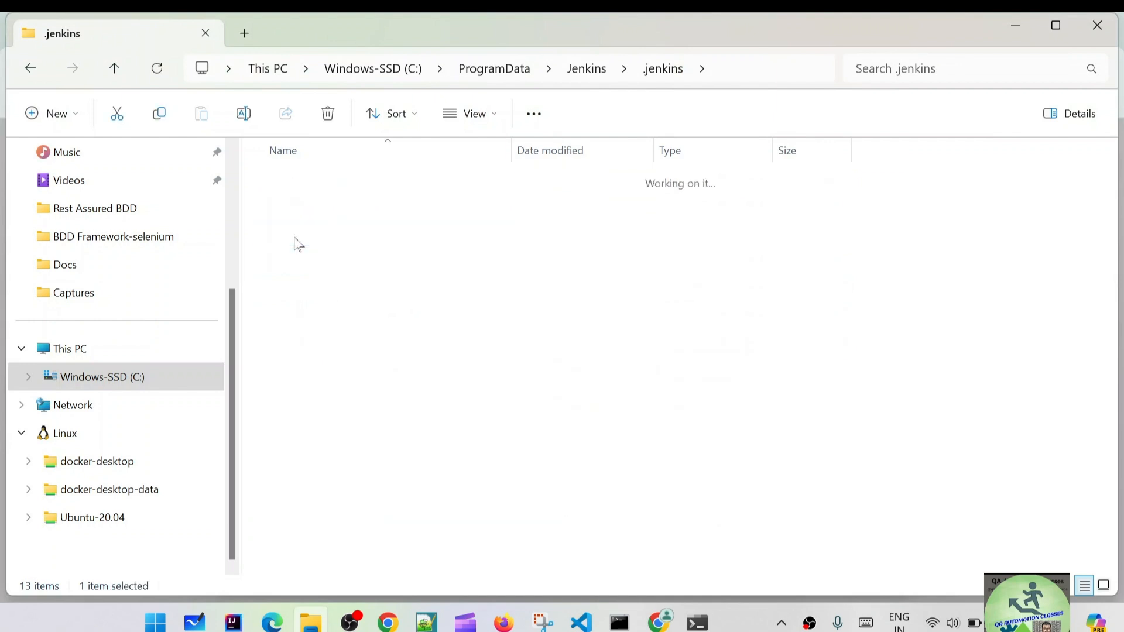
click(337, 183)
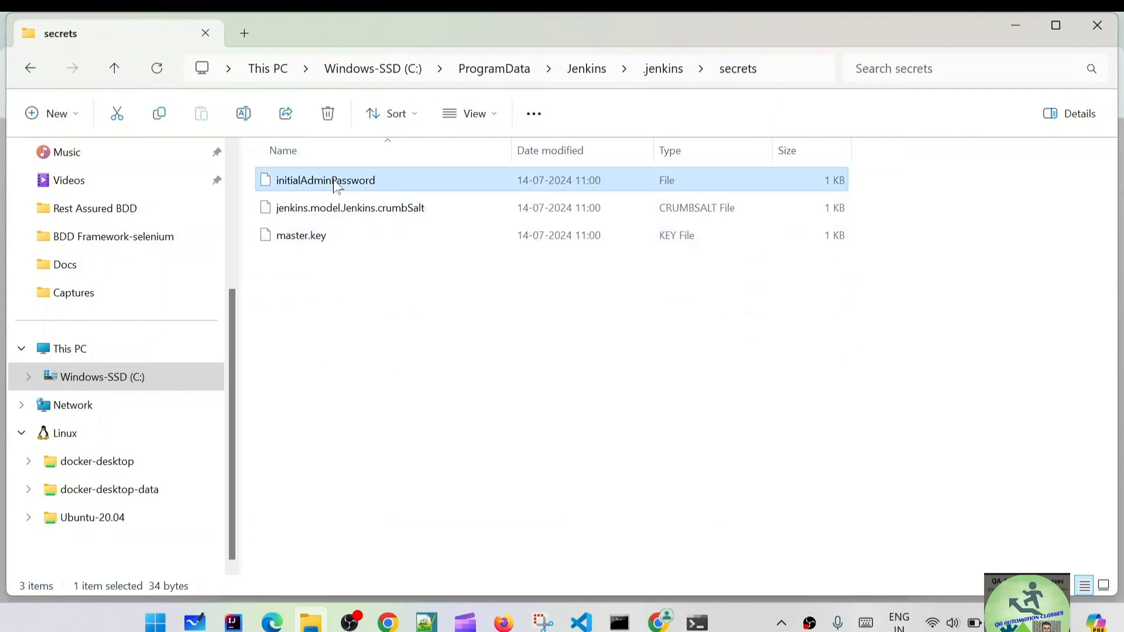
right_click(337, 183)
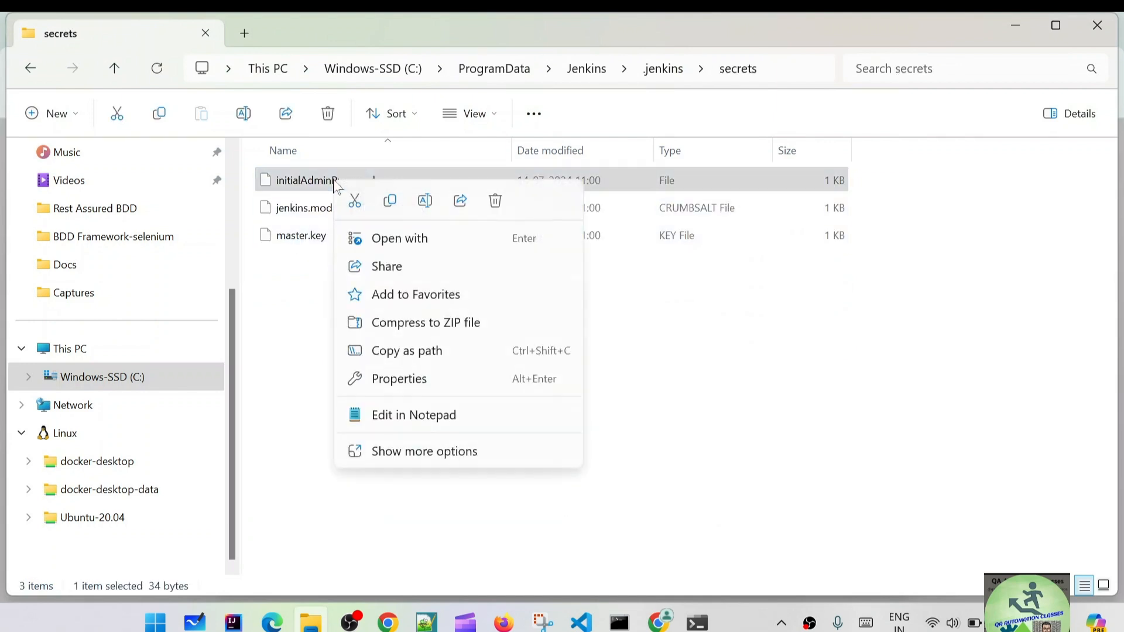
click(405, 249)
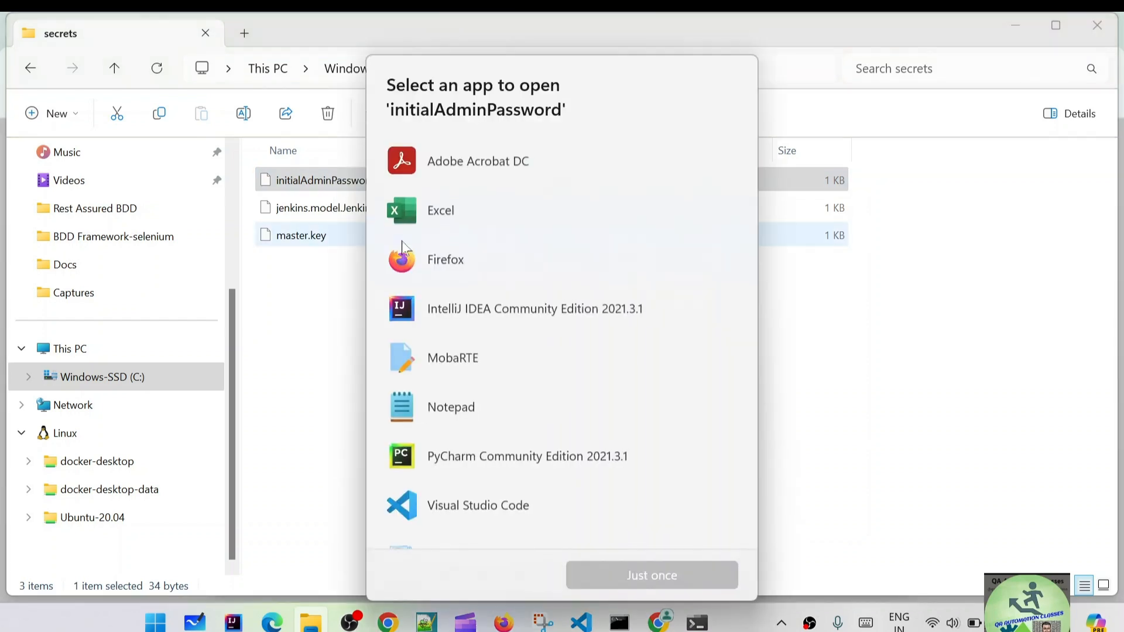
double_click(465, 404)
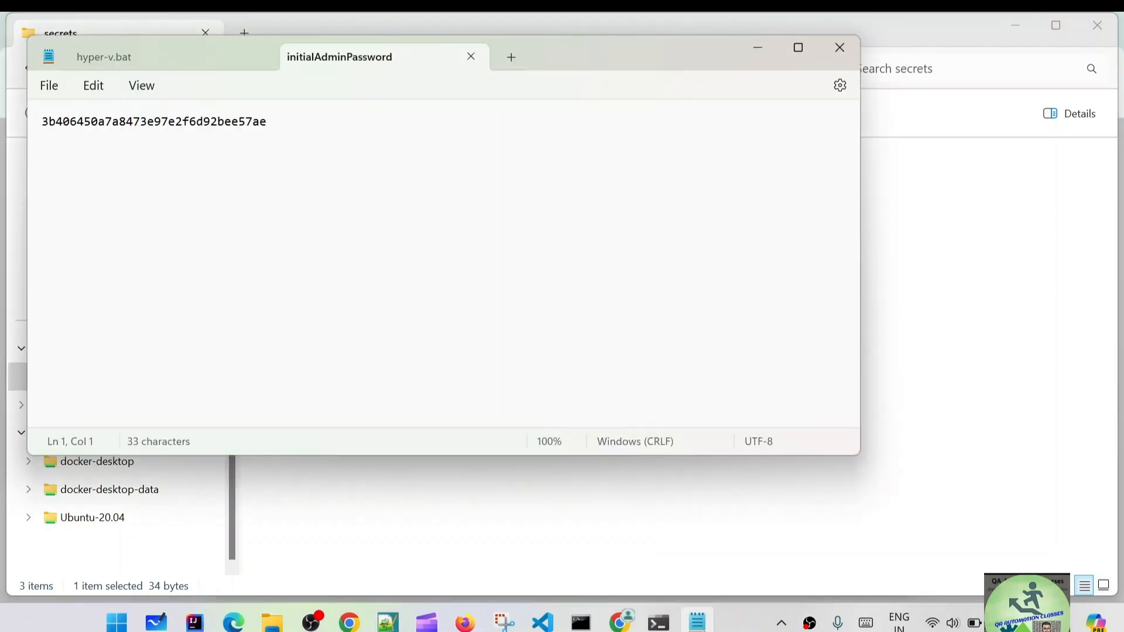
Copy the administrator password from Notepad, close Notepad, and return to Chrome's Unlock Jenkins page.
drag(269, 123, 42, 130)
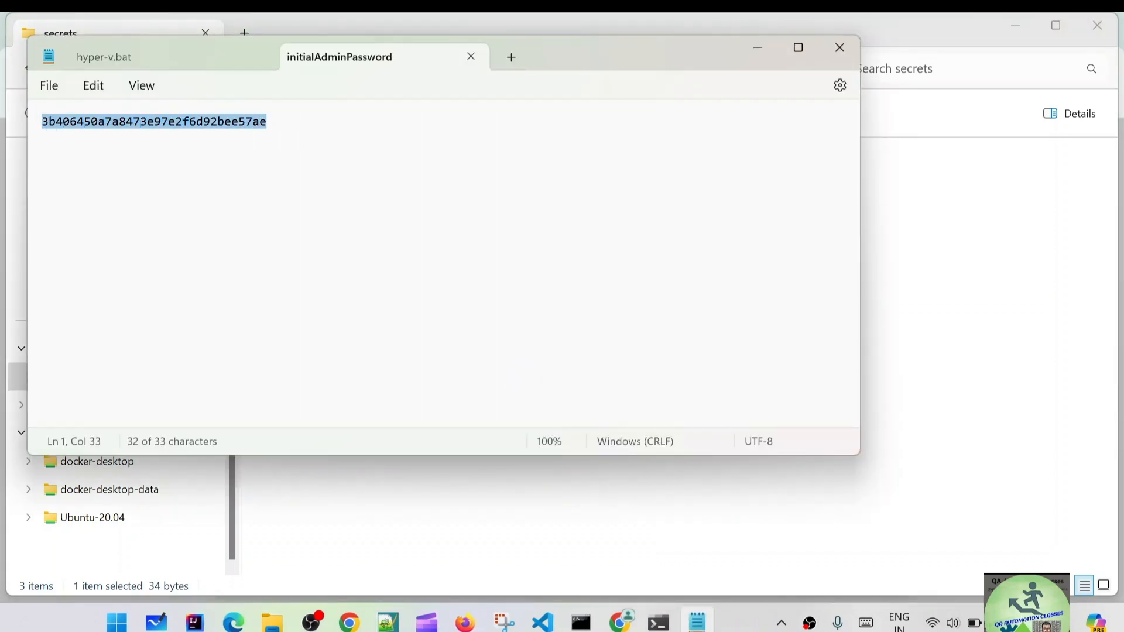
right_click(97, 126)
click(149, 216)
click(840, 51)
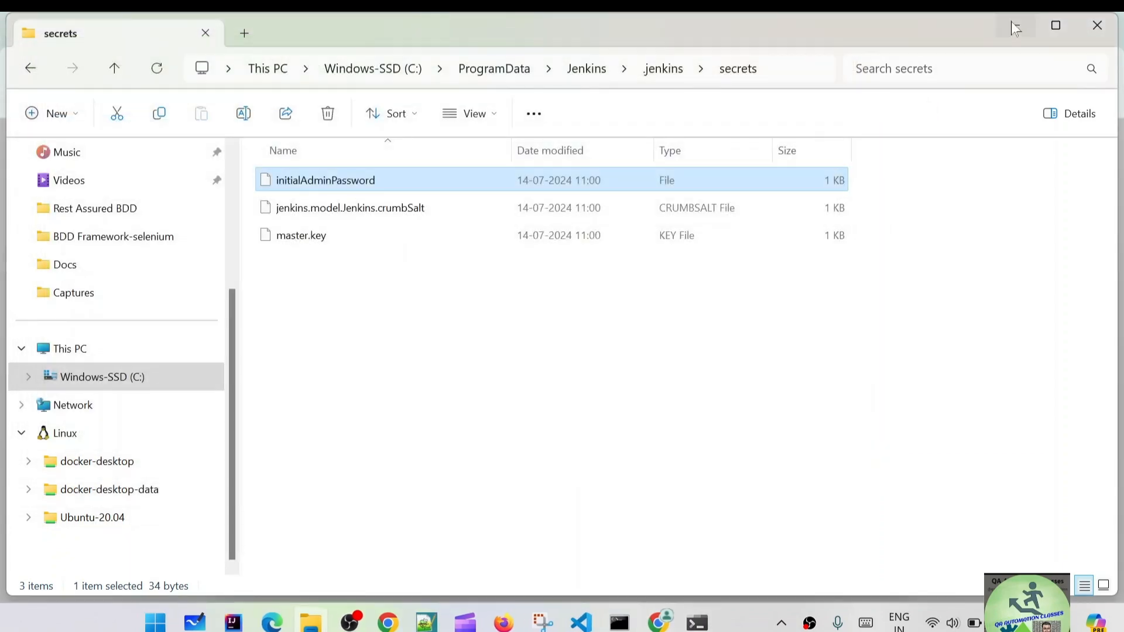
click(1015, 25)
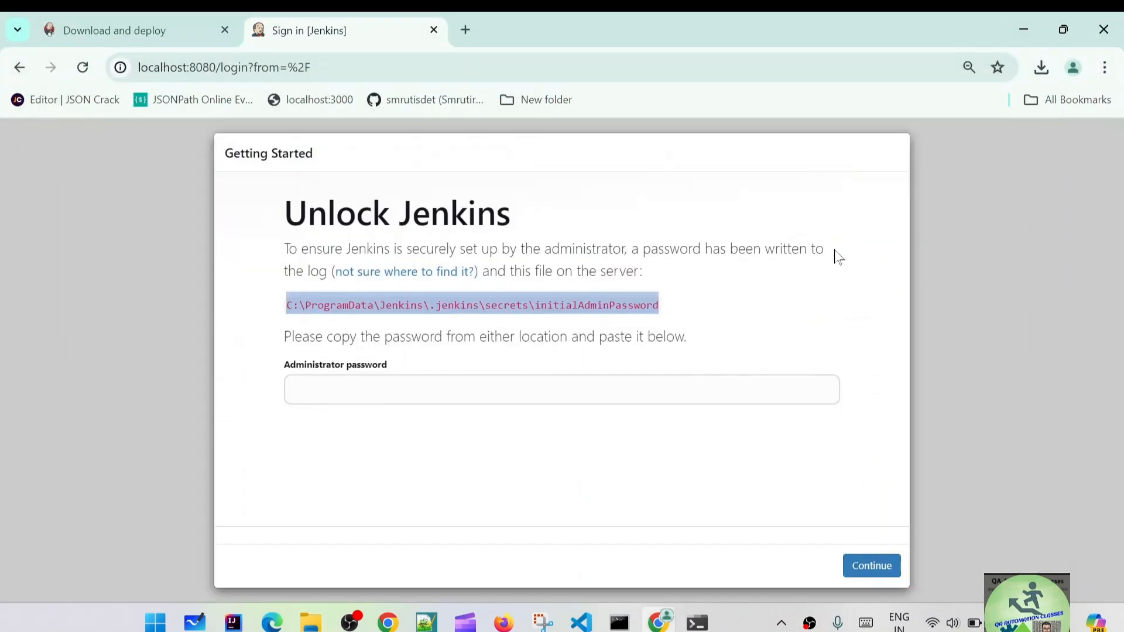
Paste the initial admin password into the Administrator password field.
click(404, 390)
right_click(404, 390)
scroll(464, 229, down, 1)
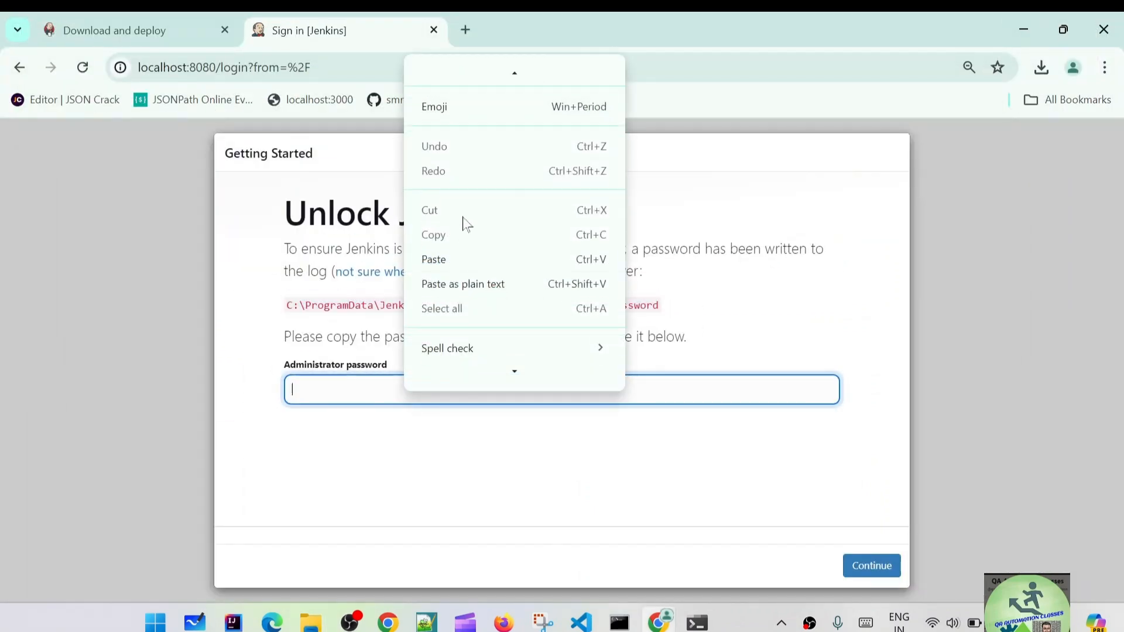
click(436, 260)
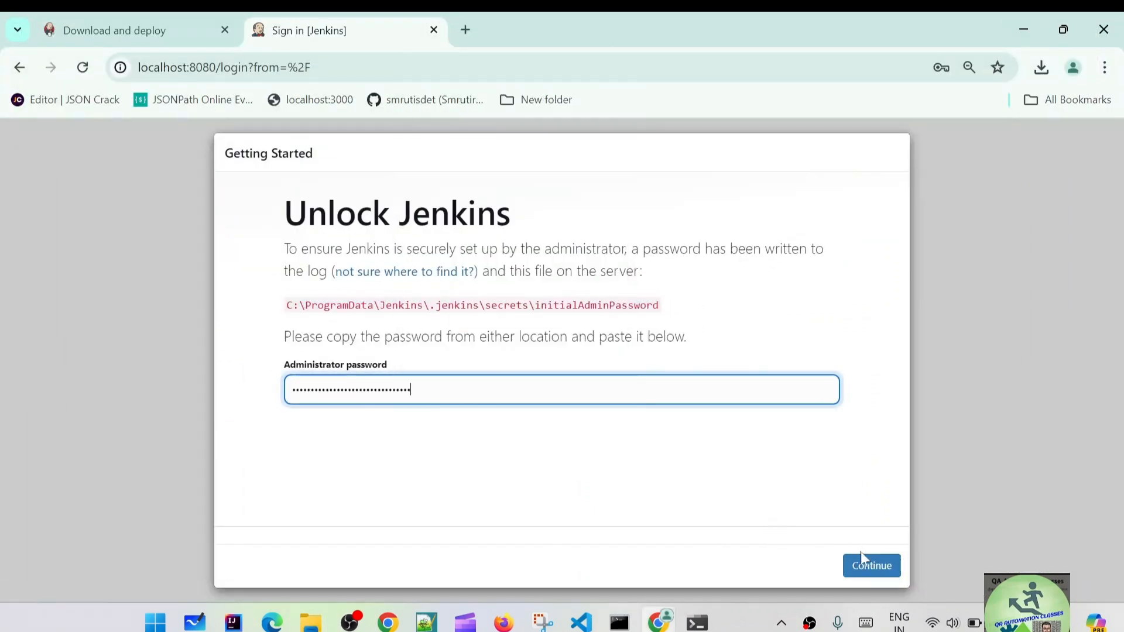
Continue to unlock Jenkins, decline Chrome's save prompt, and install the suggested plugins.
click(872, 566)
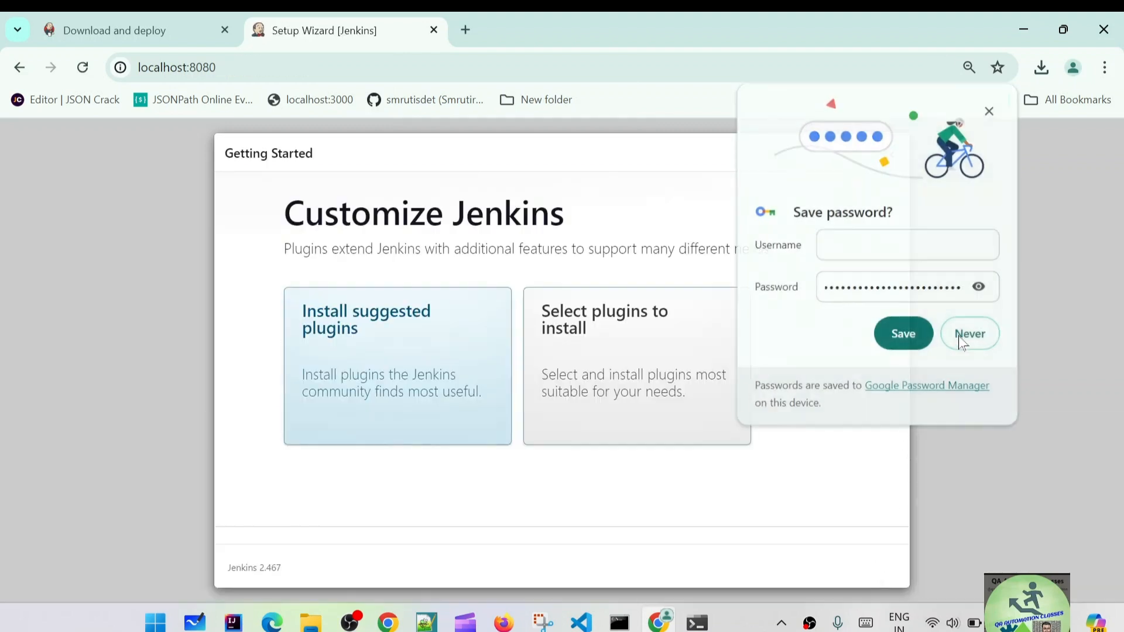
click(968, 335)
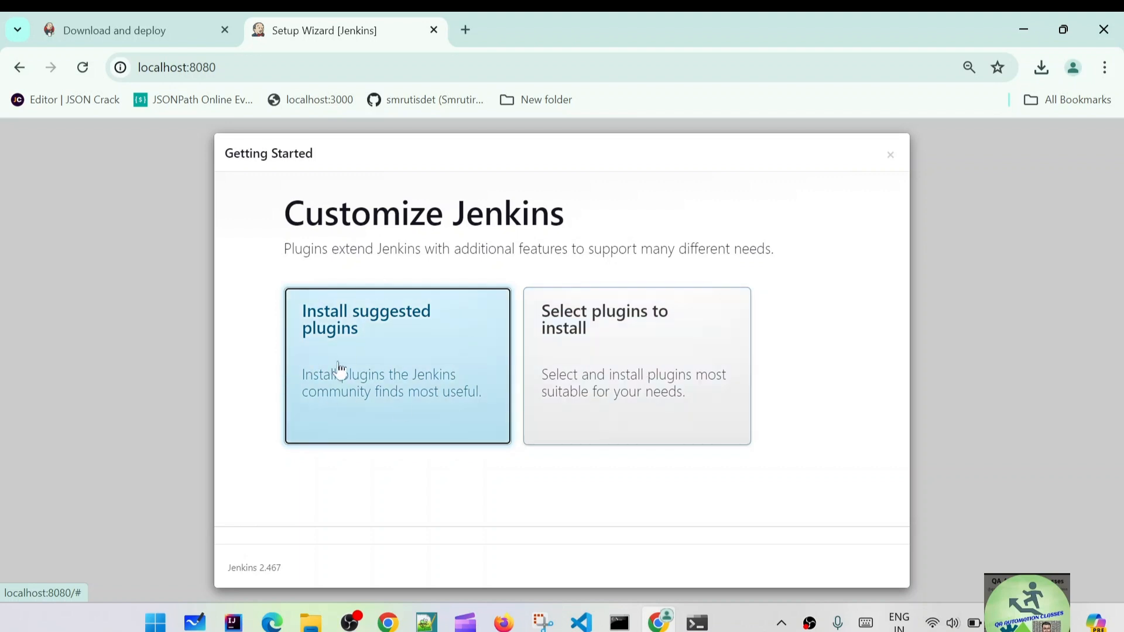
click(379, 370)
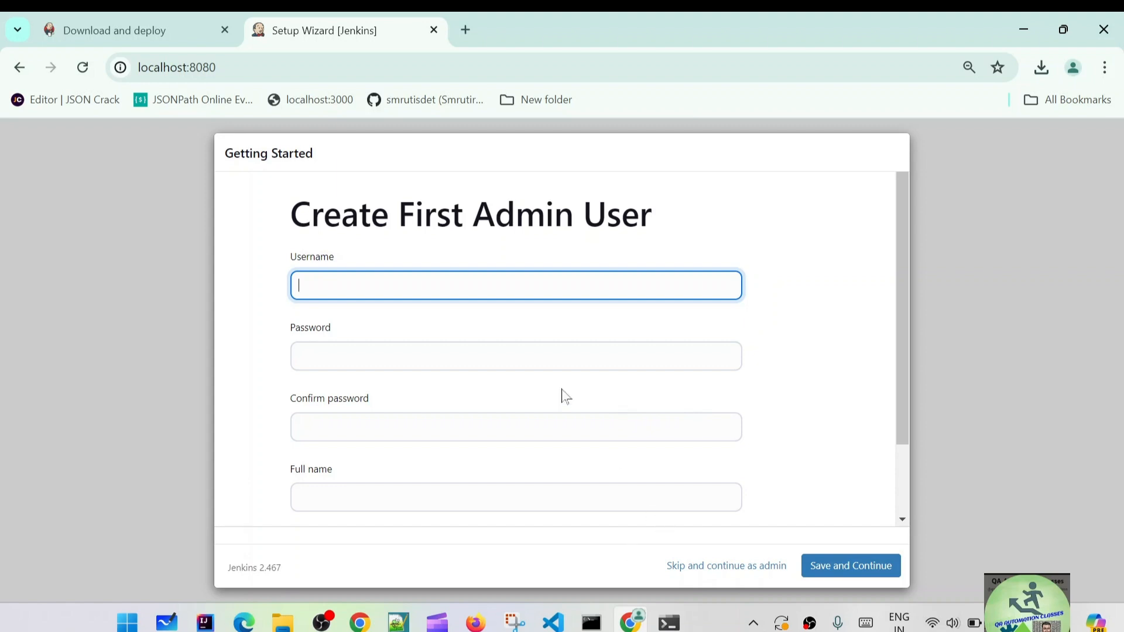
Enter username admin, the password and its confirmation, and the user's full name.
scroll(555, 399, down, 2)
scroll(498, 457, up, 2)
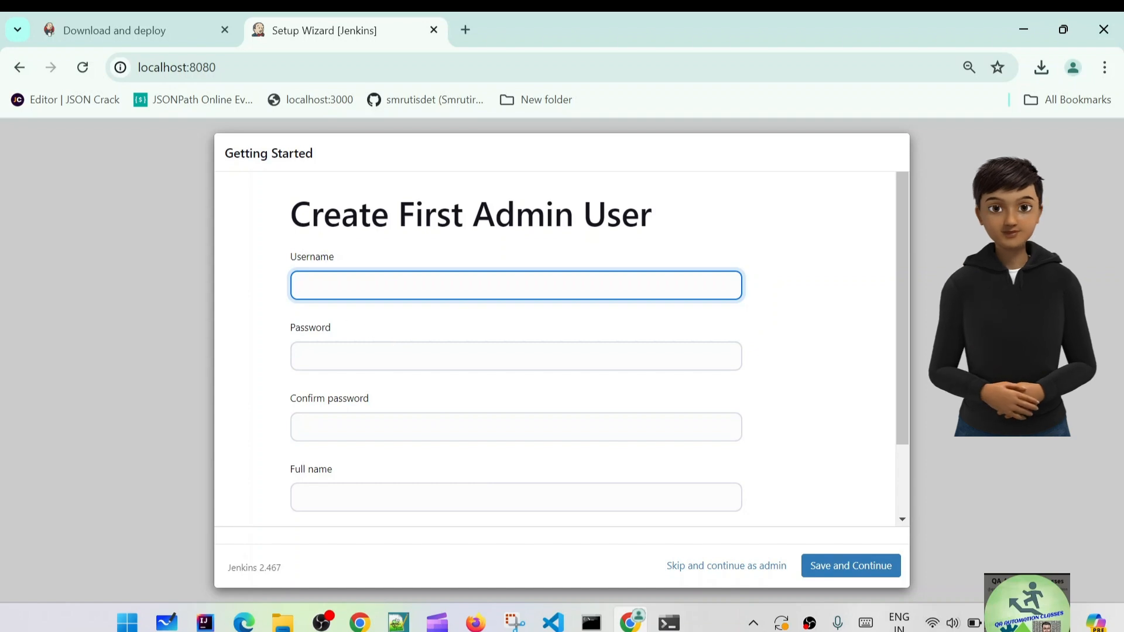
text(dmin)
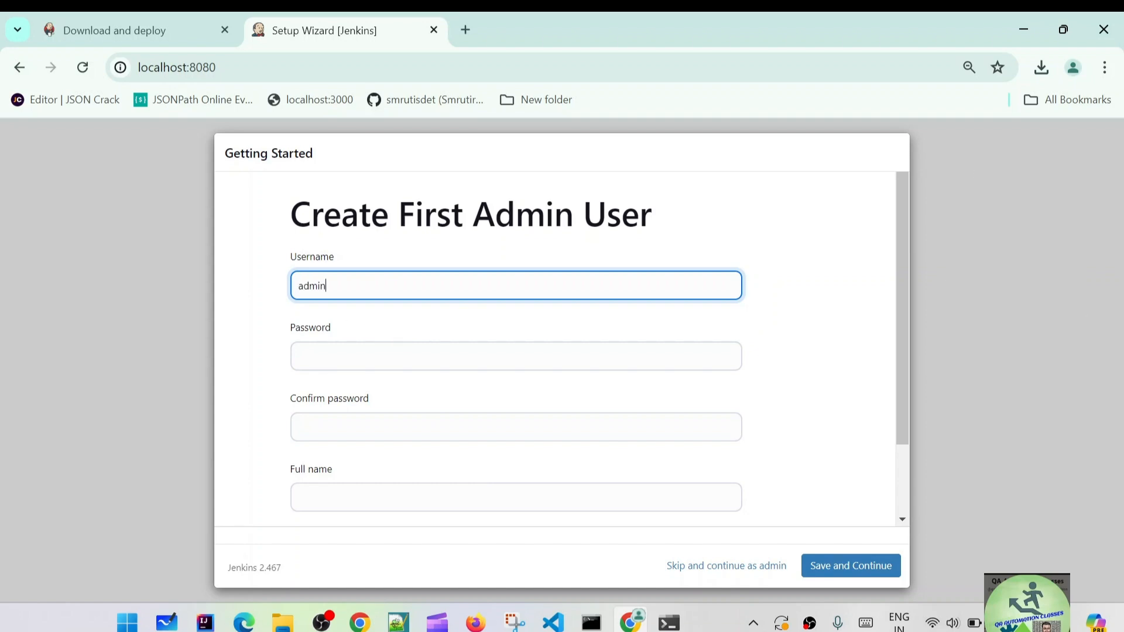
key(Tab)
text(admin)
key(Tab)
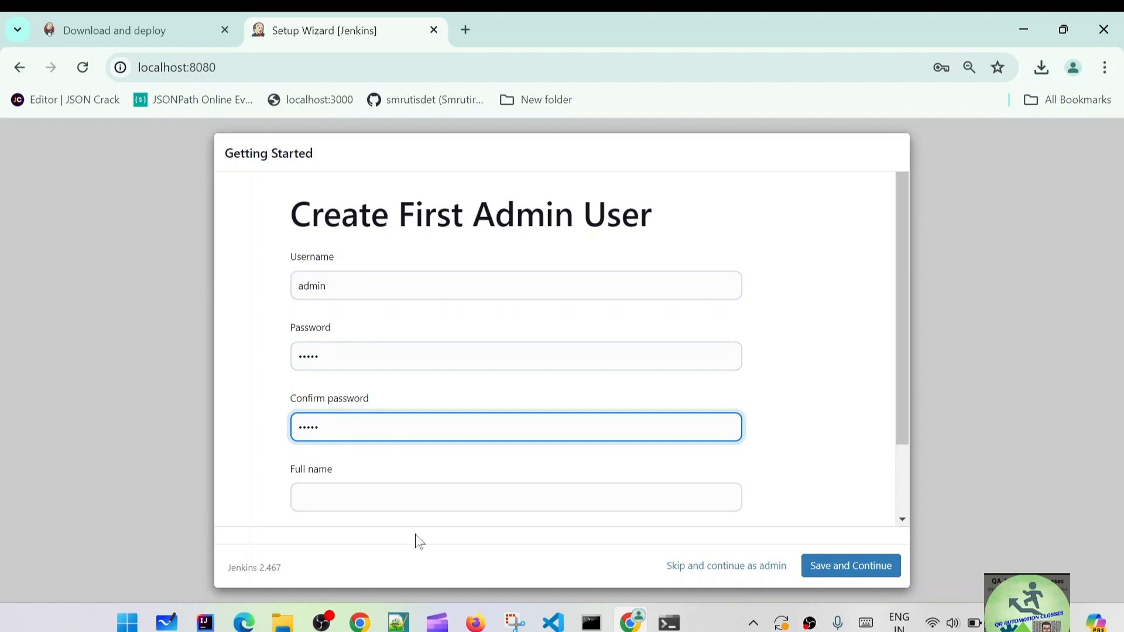
scroll(447, 482, down, 2)
click(394, 398)
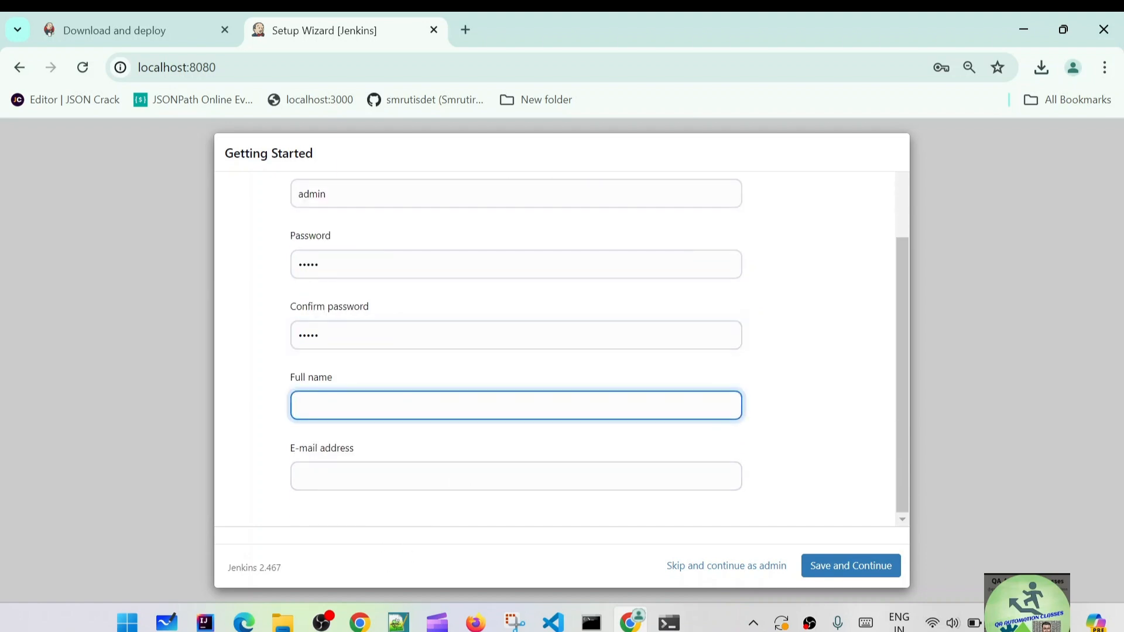
text(smrutisdet)
Fill in the e-mail address, try saving, and re-enter it after the invalid e-mail error.
click(390, 476)
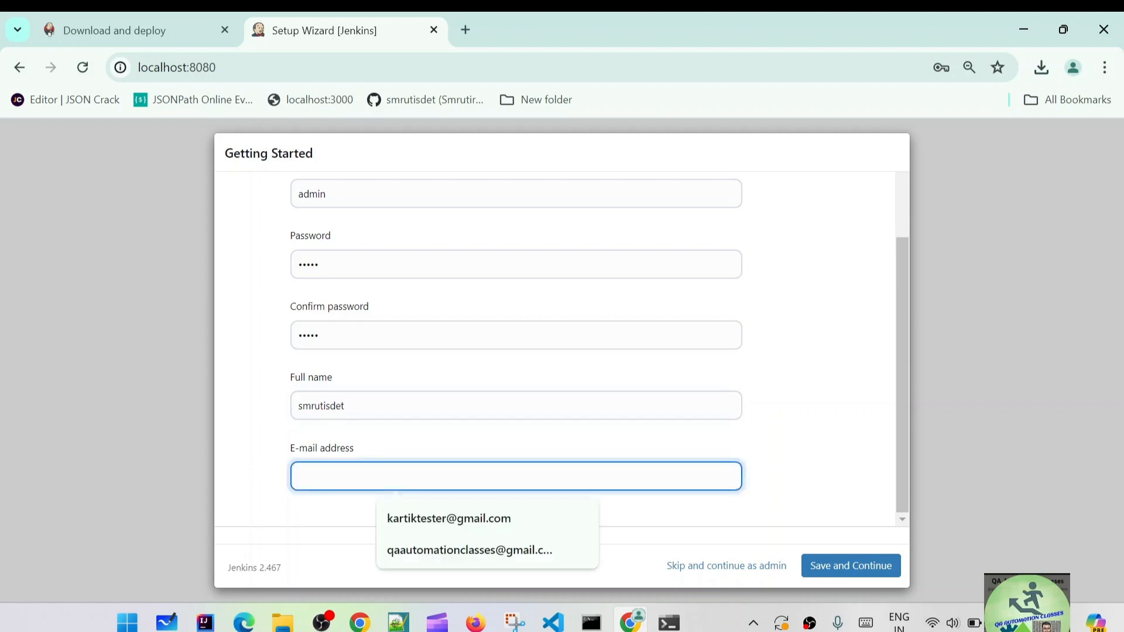
click(412, 410)
click(361, 478)
text(smnruti)
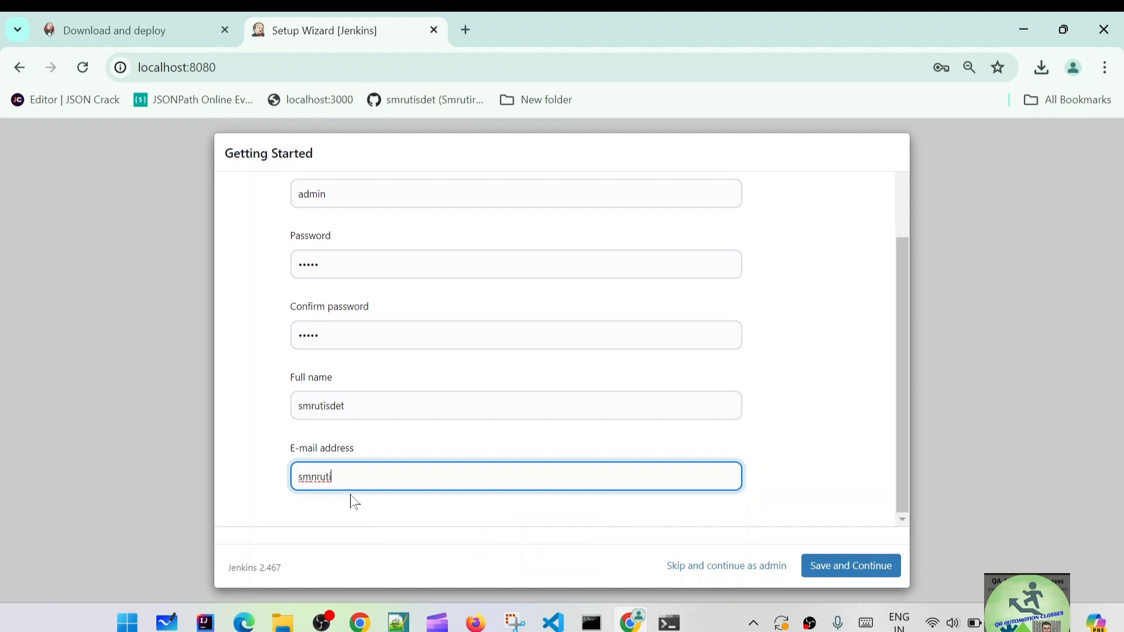
key(BackSpace)
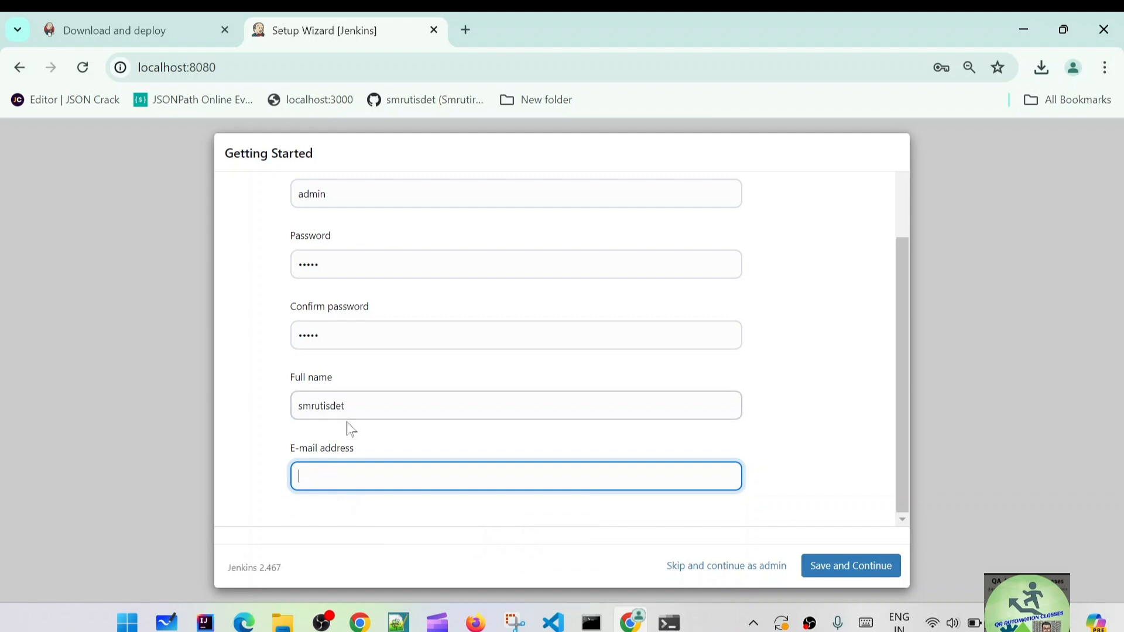
click(852, 569)
scroll(516, 351, down, 1)
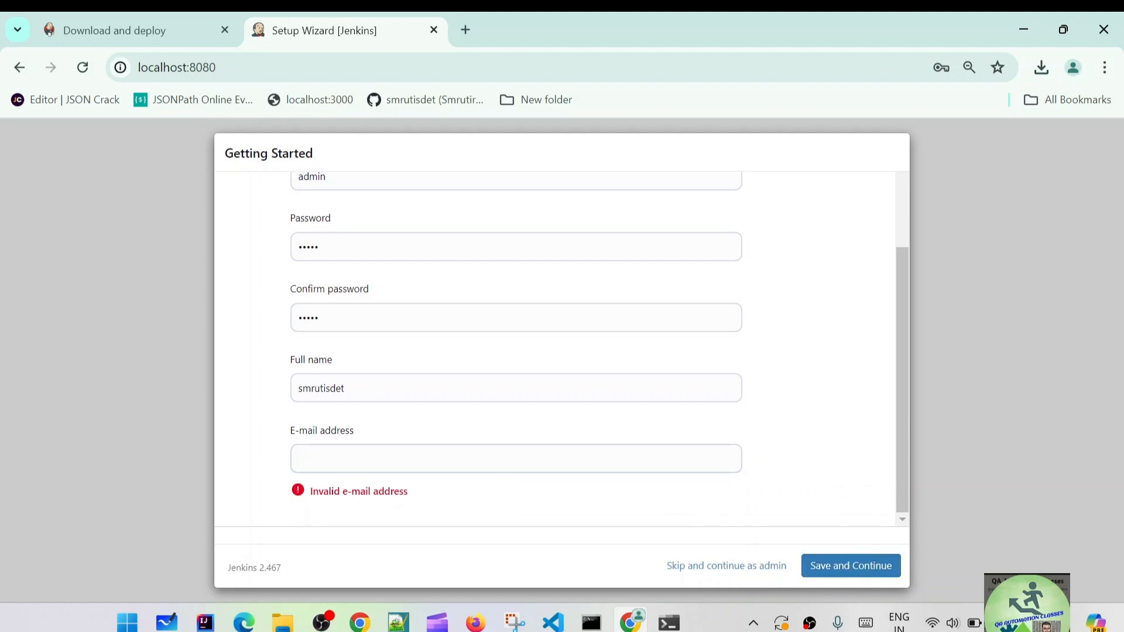
click(398, 459)
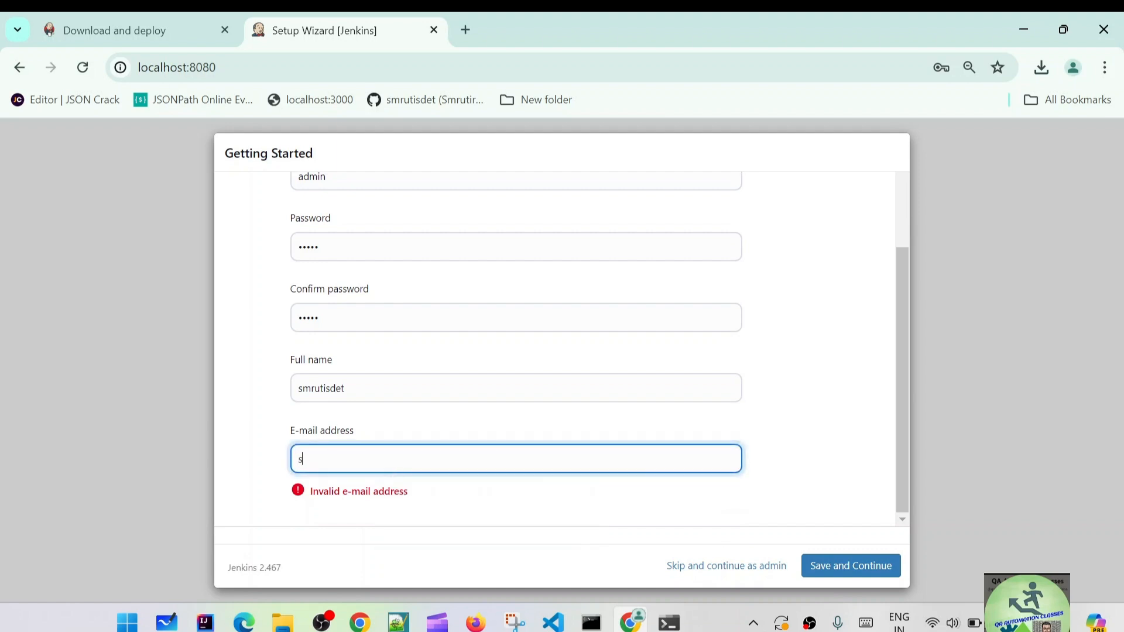
click(841, 566)
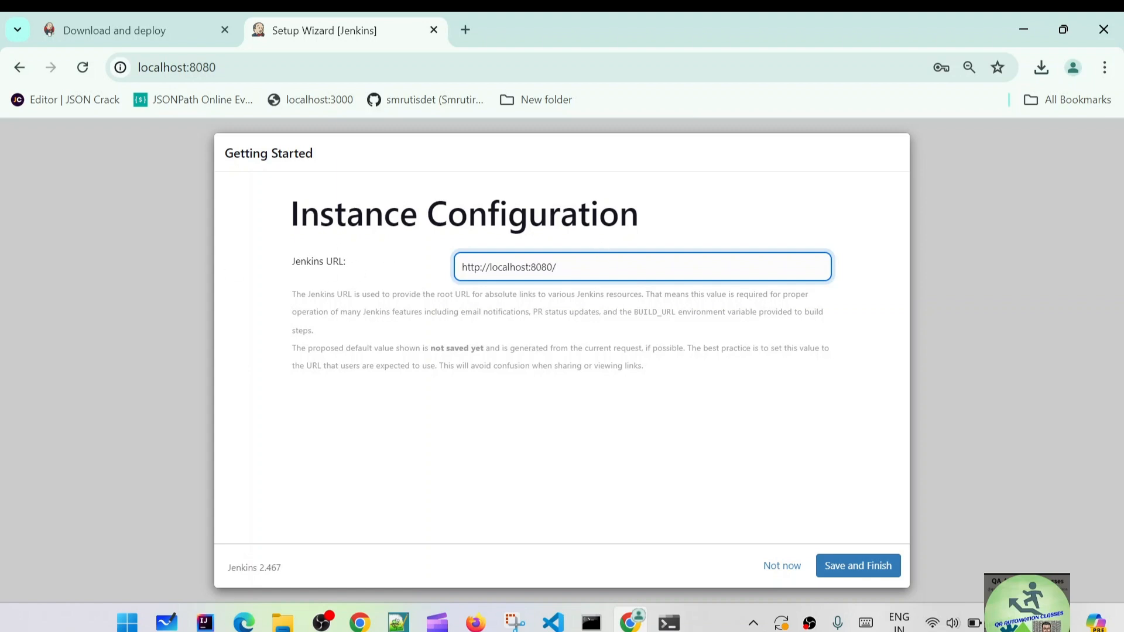
click(241, 65)
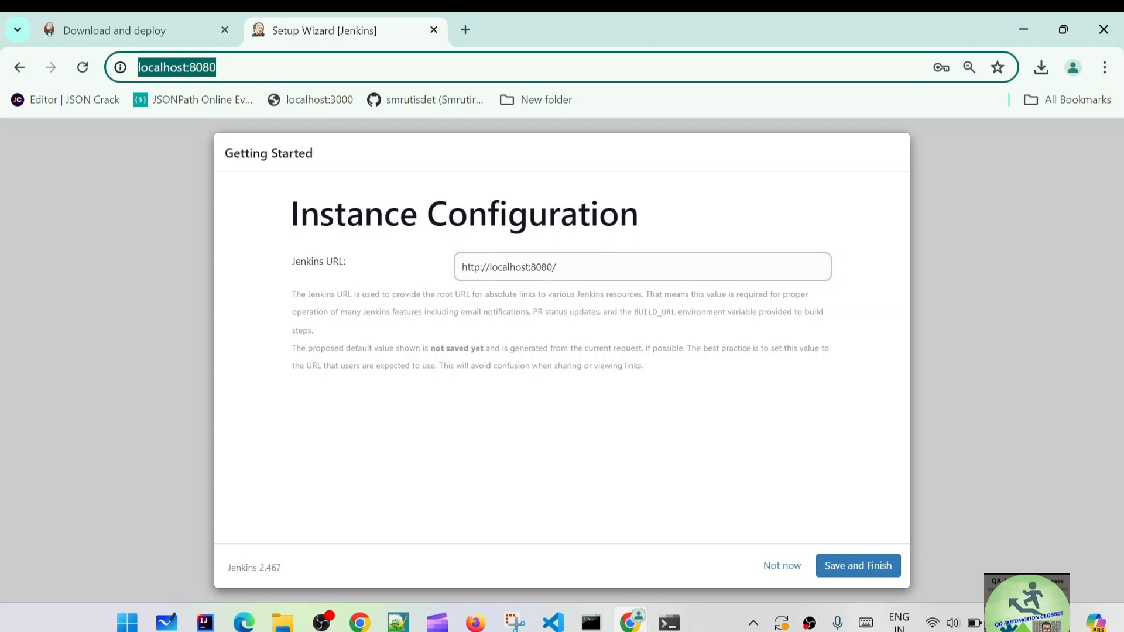
click(852, 570)
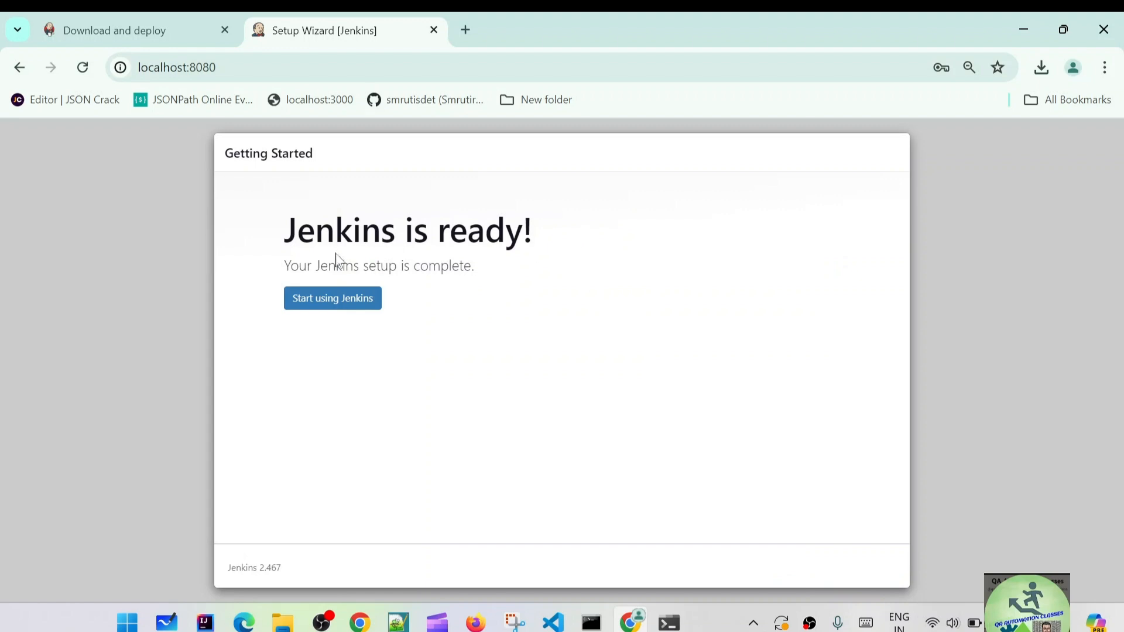
click(326, 299)
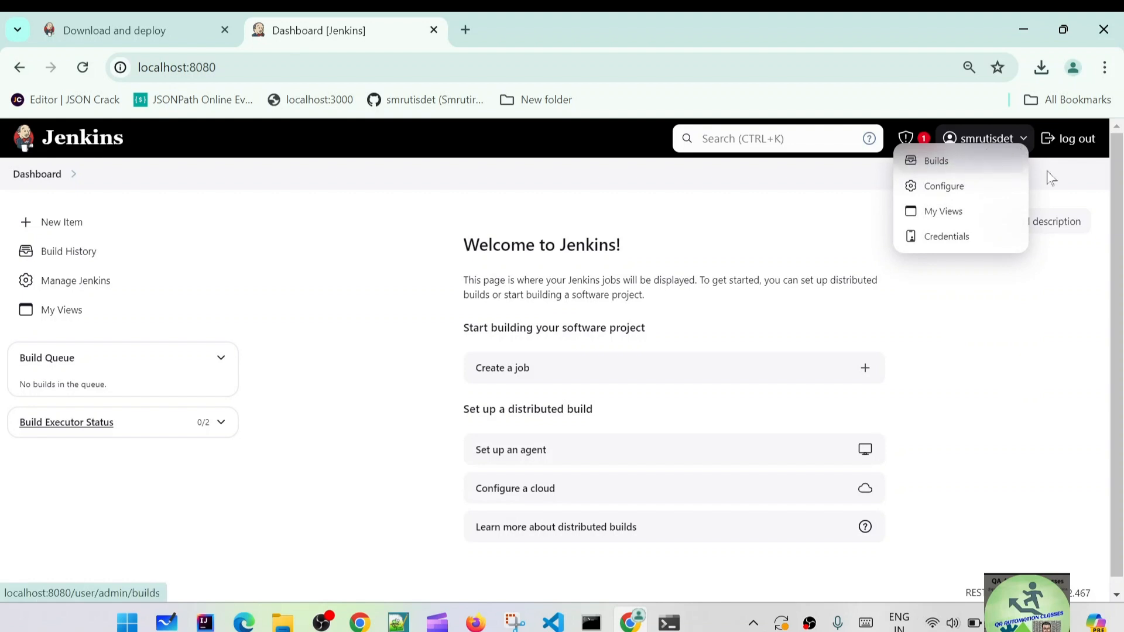
View the admin user's page, then return to the Welcome to Jenkins dashboard.
click(1003, 145)
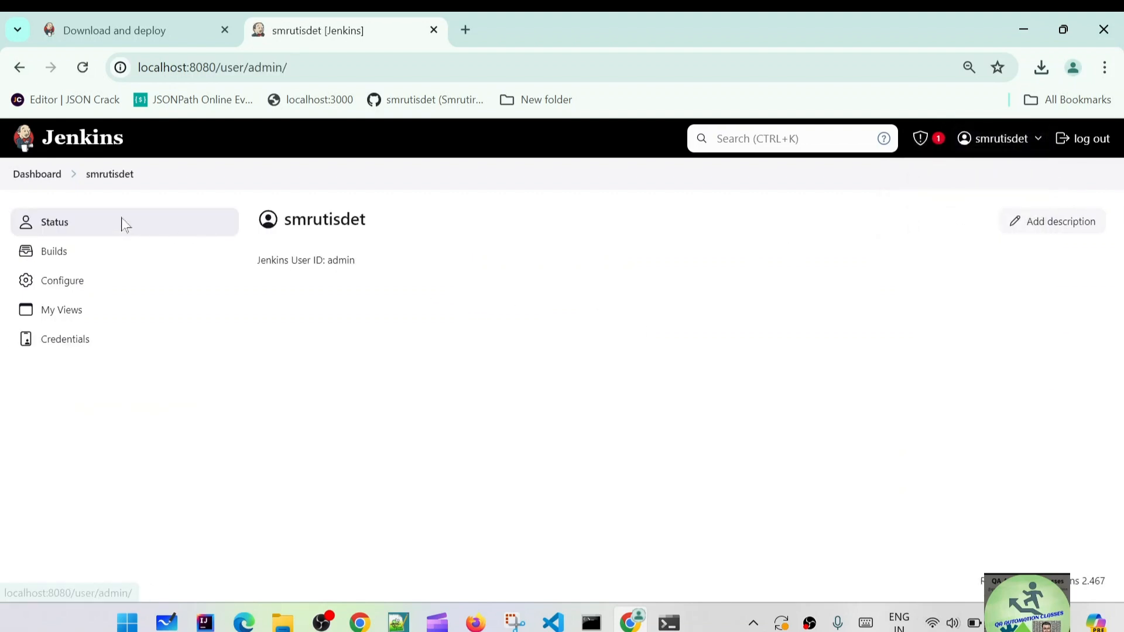
click(32, 176)
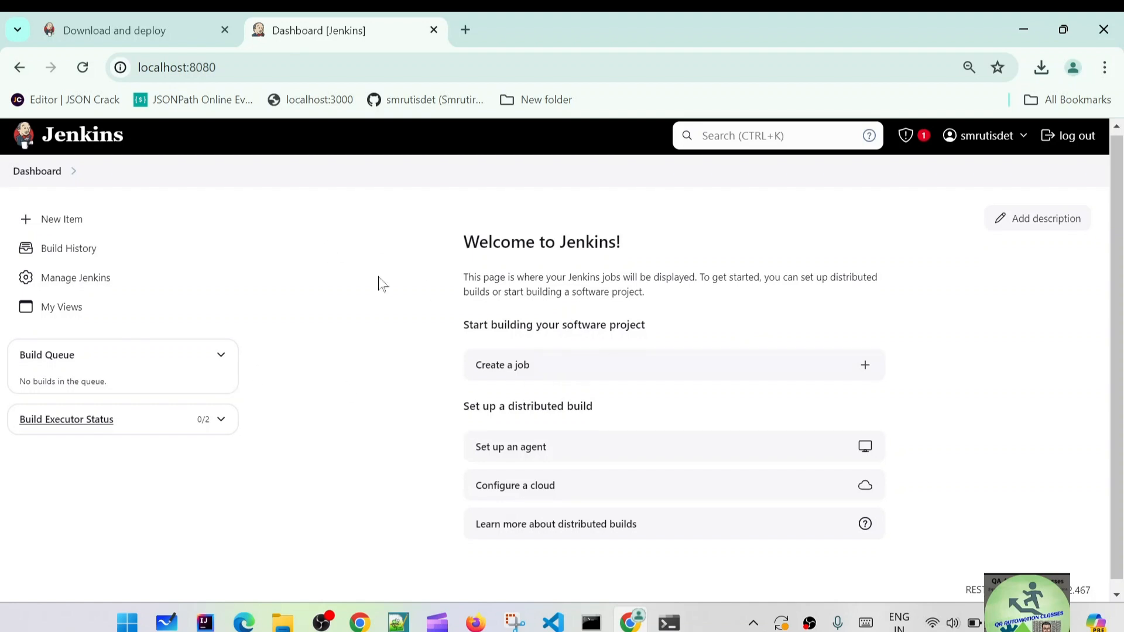
scroll(375, 316, down, 1)
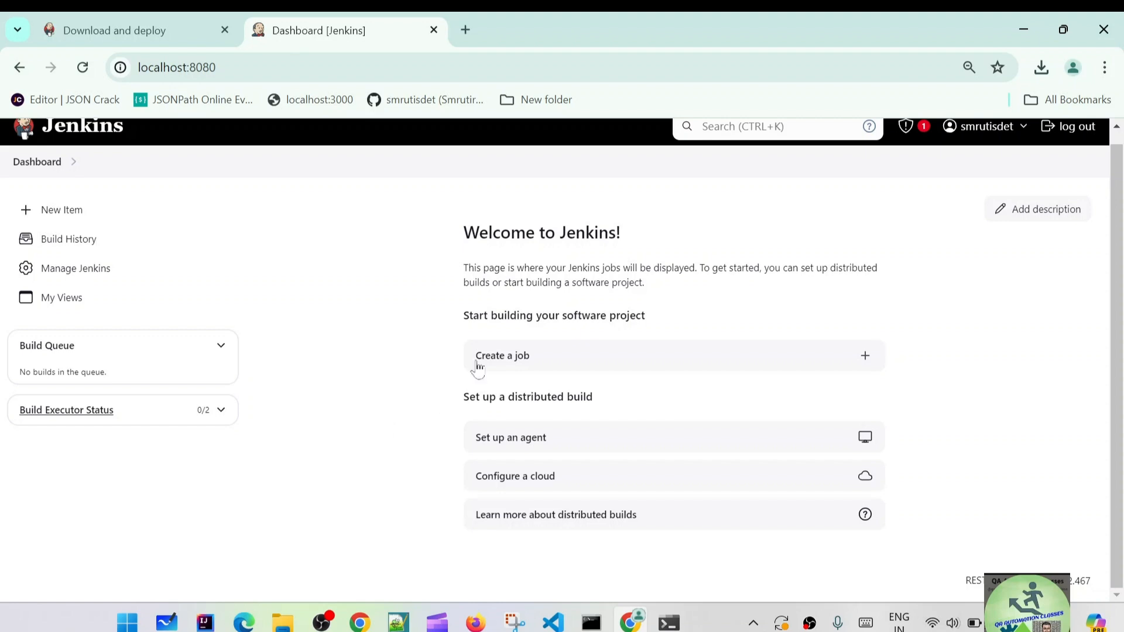
scroll(724, 264, up, 1)
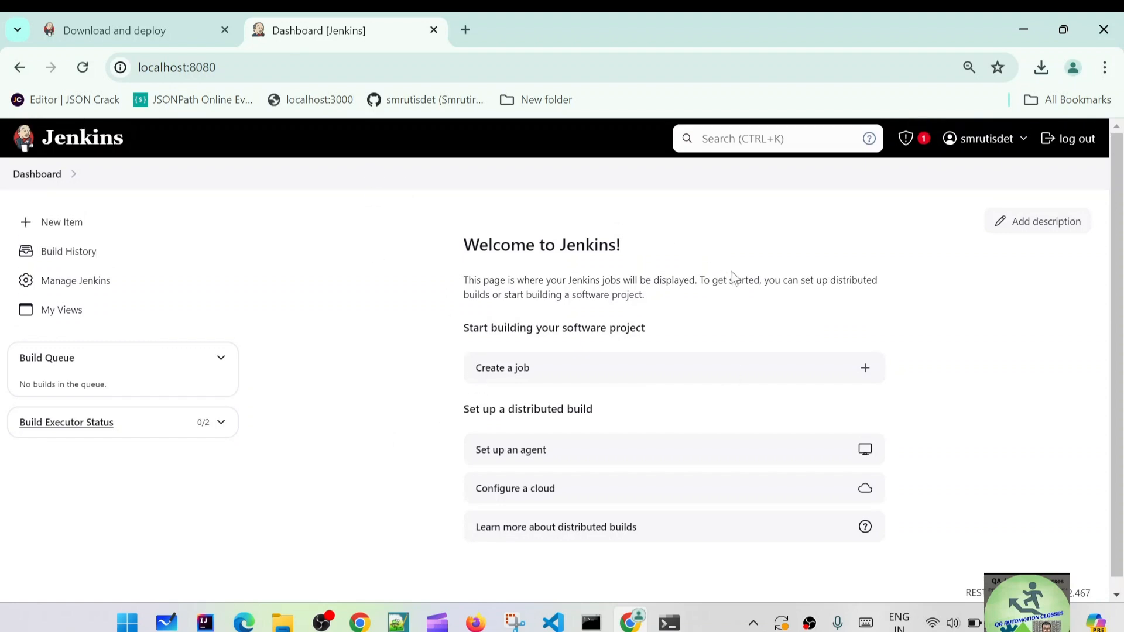